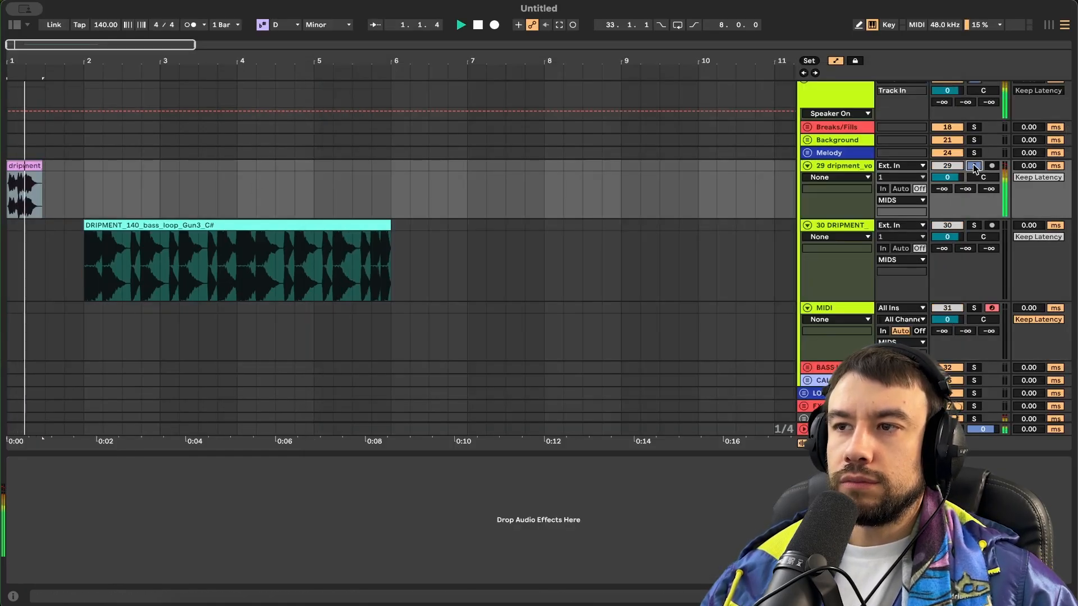
# Step: Select the DRIPMENT_140_bass_loop_Gun3_C# clip and play it back with its track soloed
pyautogui.click(470, 233)
pyautogui.click(209, 221)
pyautogui.press('space')
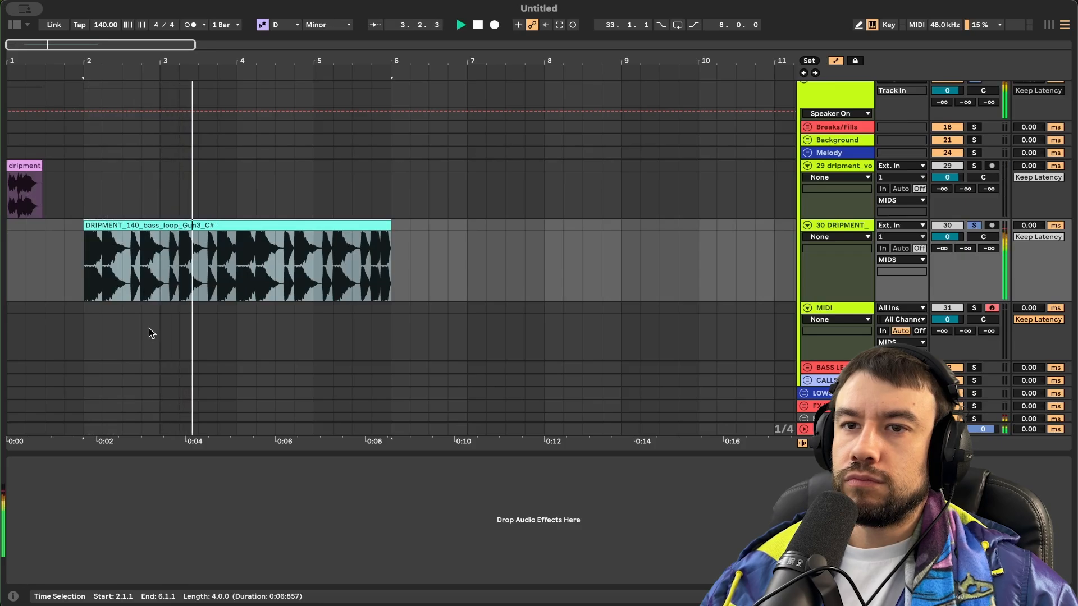
# Step: Open Serum on the MIDI track and import the dripment_vox_open_up clip into oscillator A as normal (dynamic pitch follow)
pyautogui.click(860, 313)
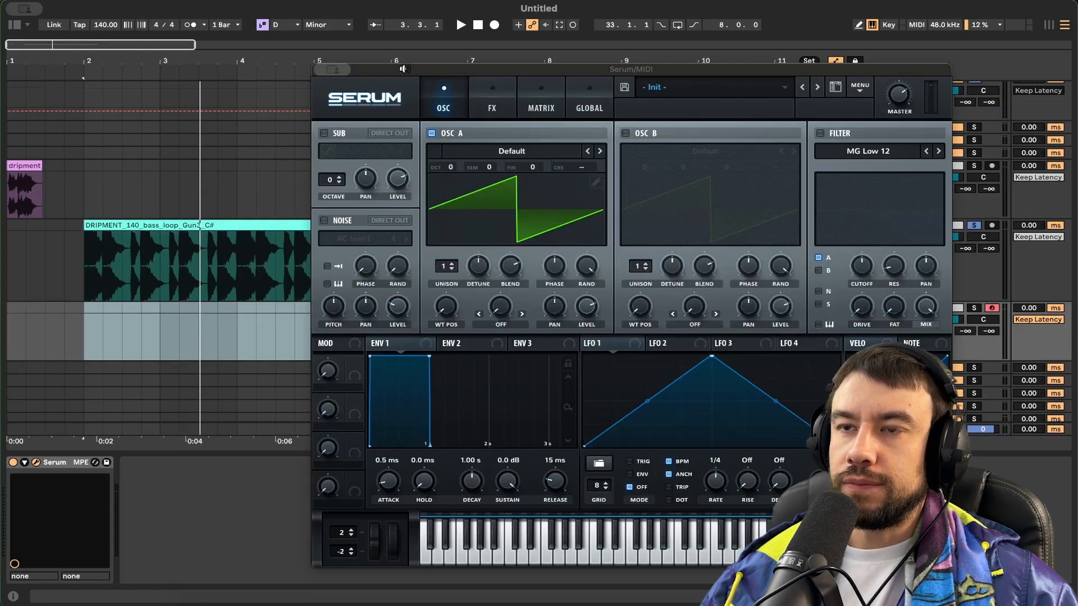
pyautogui.moveTo(403, 69); pyautogui.dragTo(276, 59)
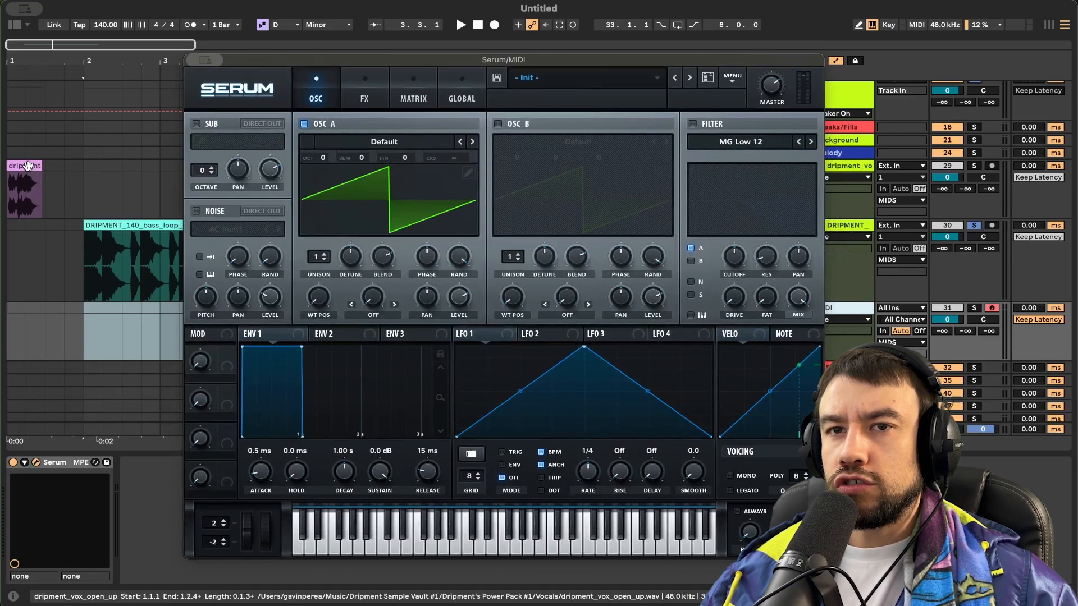
pyautogui.moveTo(27, 166); pyautogui.dragTo(359, 198)
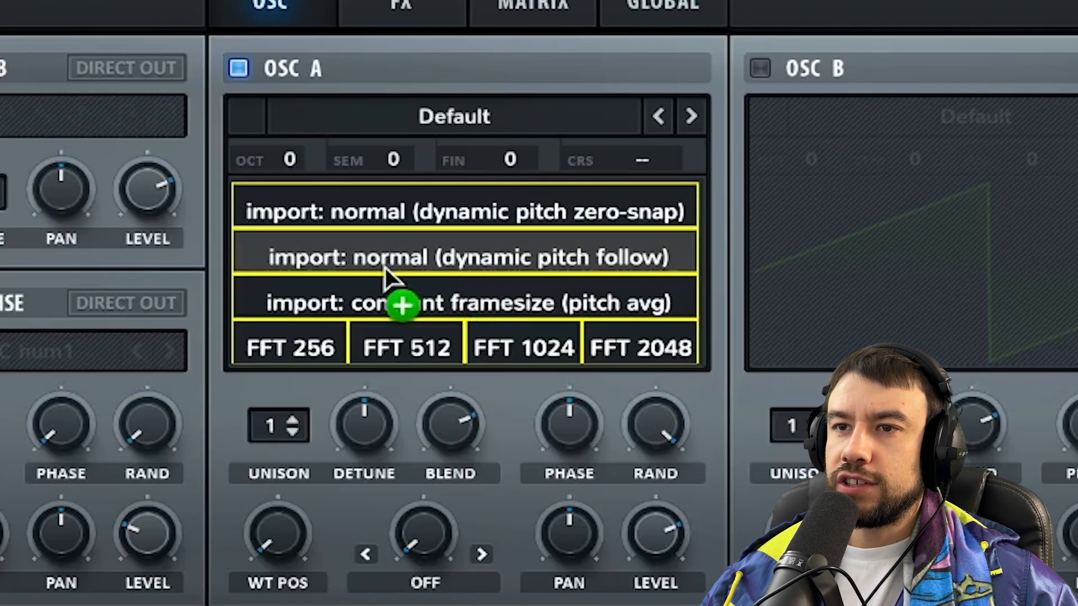
pyautogui.moveTo(385, 267); pyautogui.dragTo(649, 262)
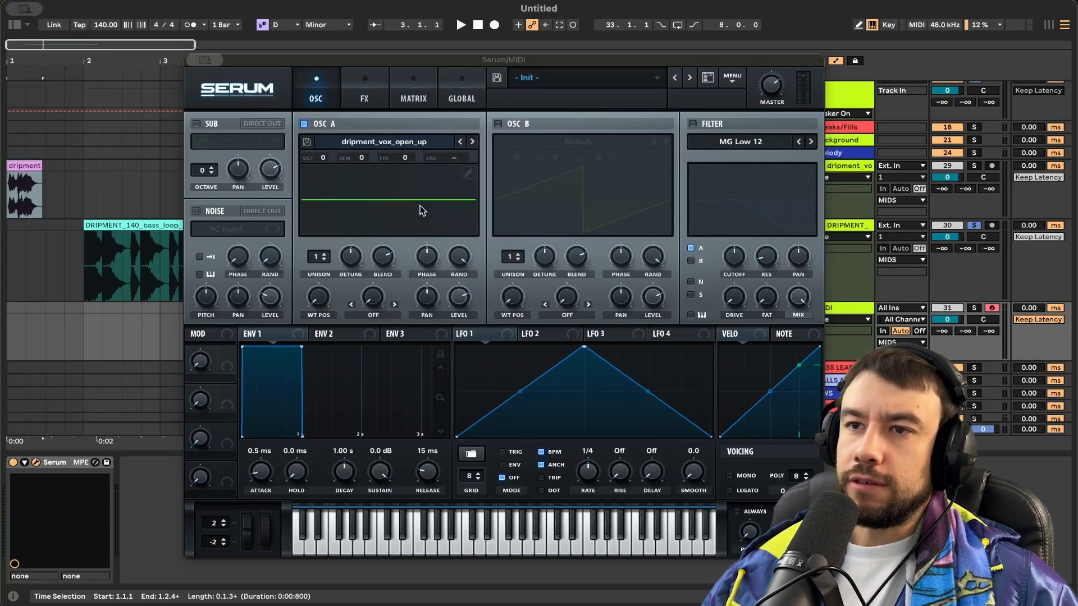
# Step: Sweep oscillator A's wavetable position through the imported frames, show the wavetable in 3D and set the position to 26
pyautogui.click(321, 305)
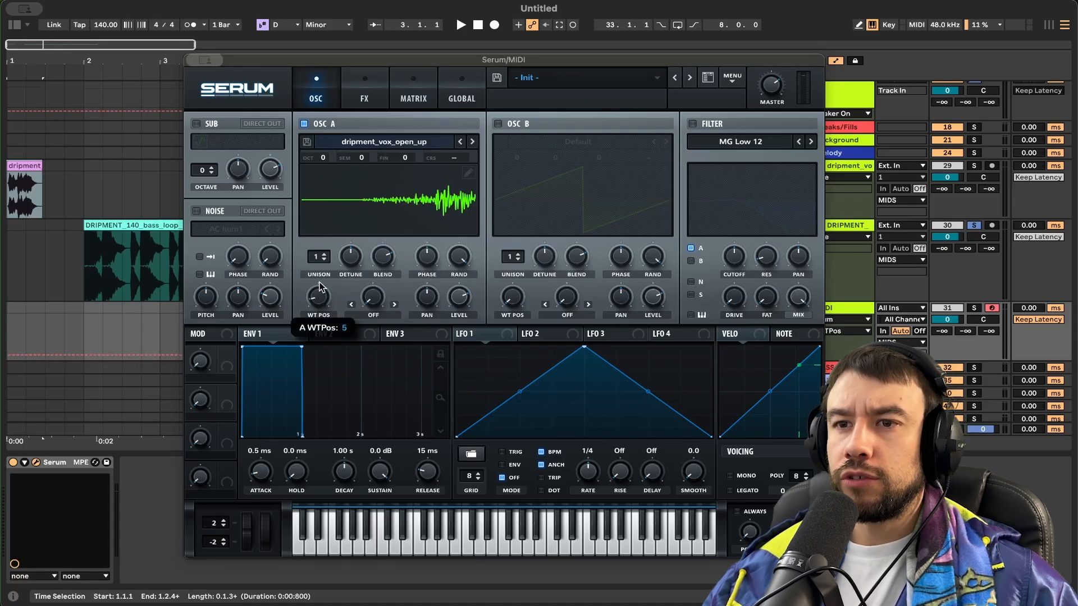
pyautogui.moveTo(320, 287); pyautogui.dragTo(325, 246)
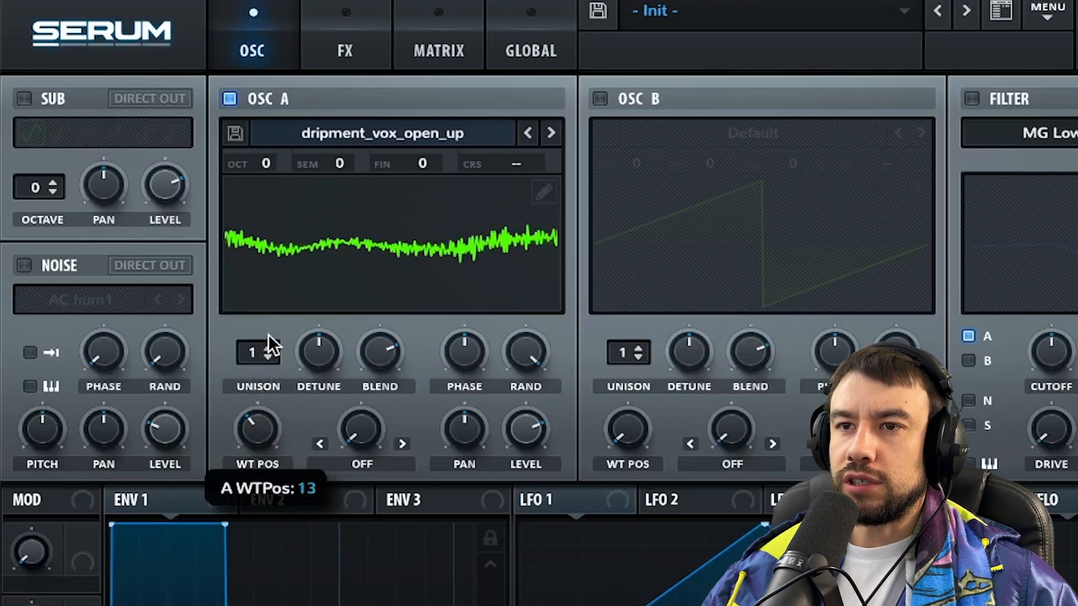
pyautogui.moveTo(268, 335); pyautogui.dragTo(325, 265)
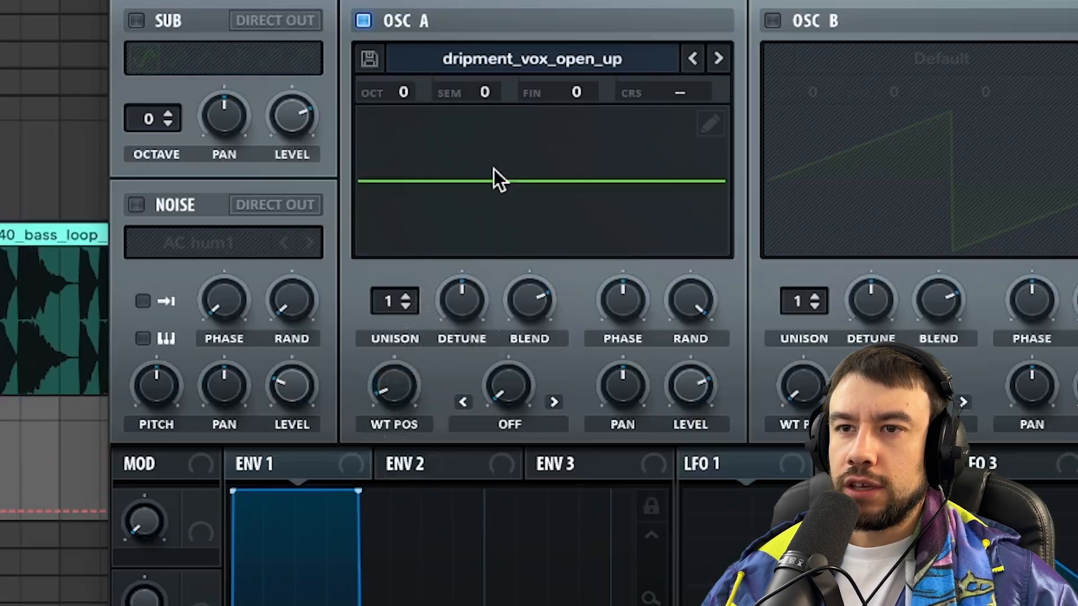
pyautogui.click(493, 169)
pyautogui.moveTo(405, 387); pyautogui.dragTo(457, 226)
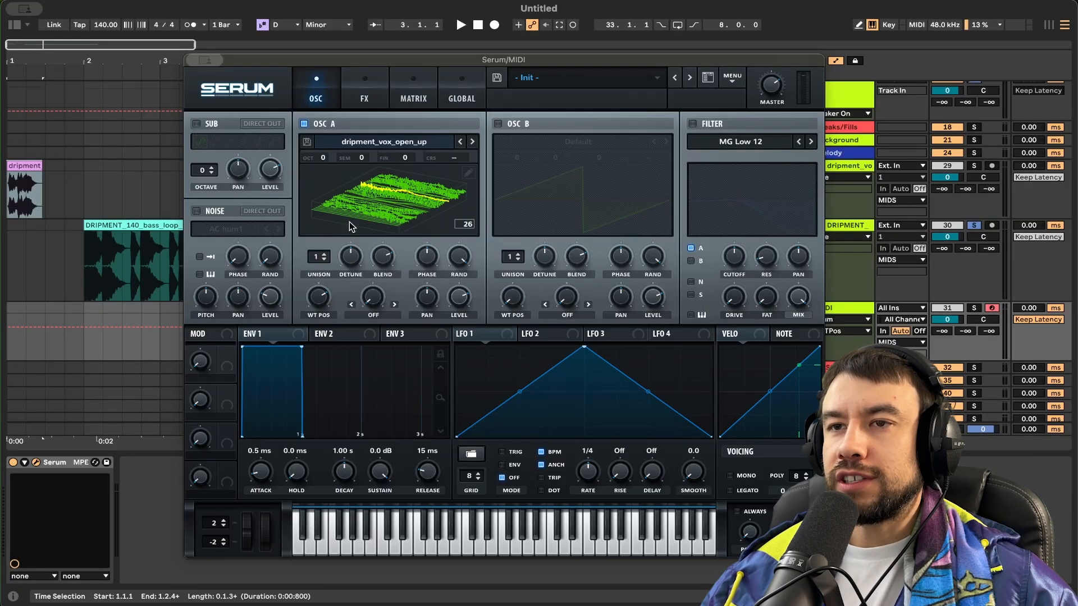
# Step: Open oscillator A's wavetable editor and remove all frames from the beginning through frame 4
pyautogui.click(468, 173)
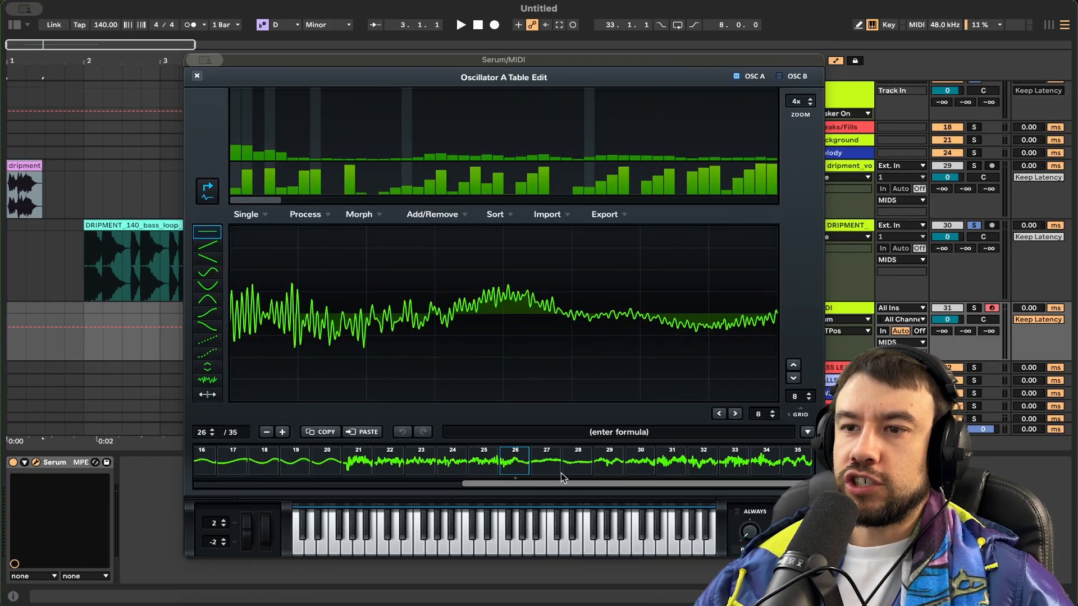
pyautogui.moveTo(532, 485); pyautogui.dragTo(328, 487)
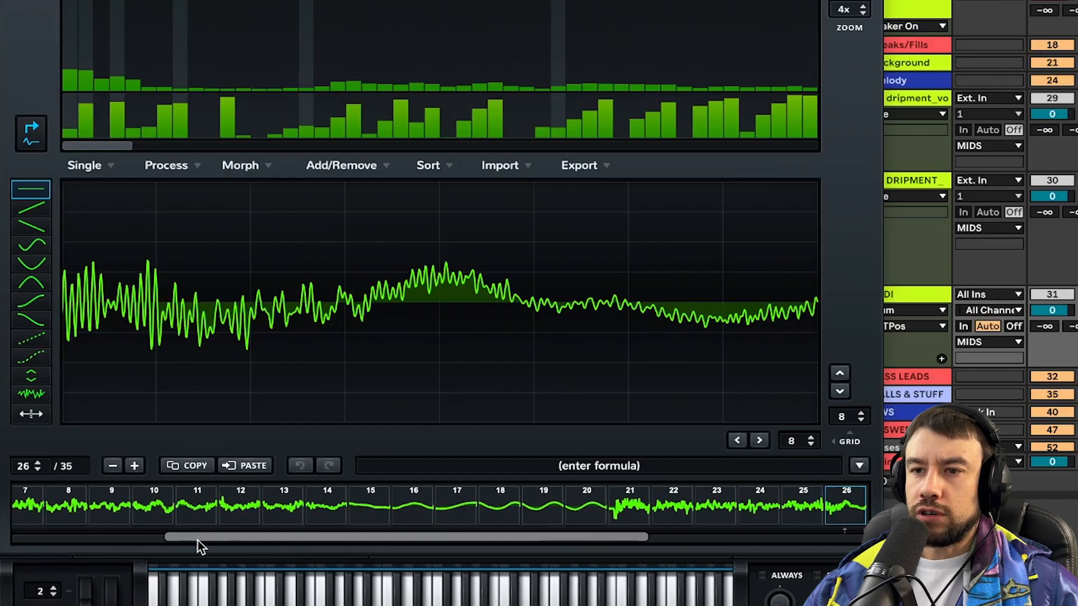
pyautogui.moveTo(197, 541); pyautogui.dragTo(32, 545)
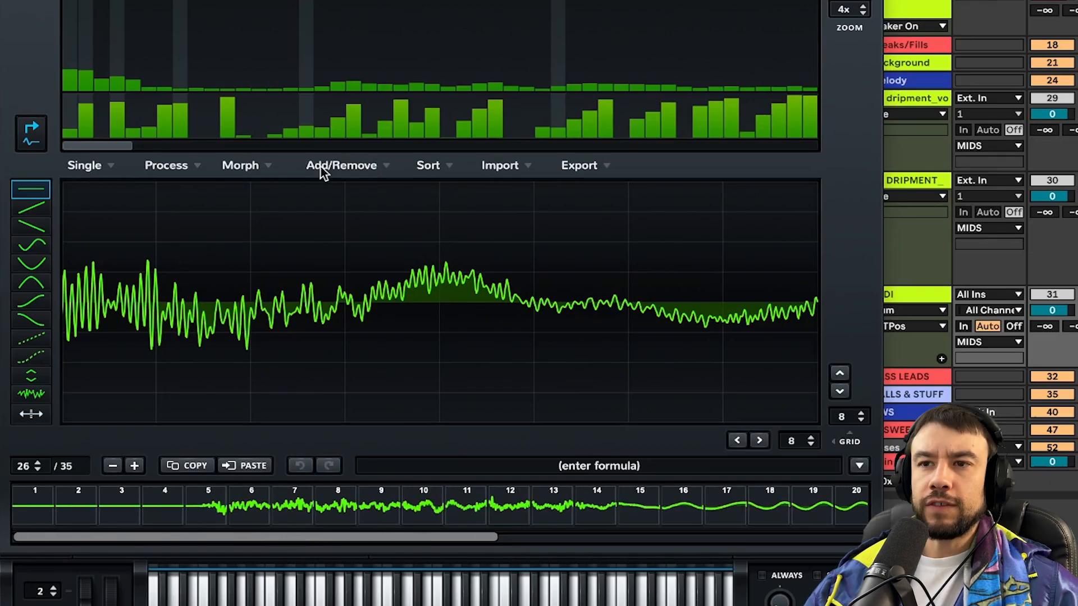
pyautogui.click(168, 508)
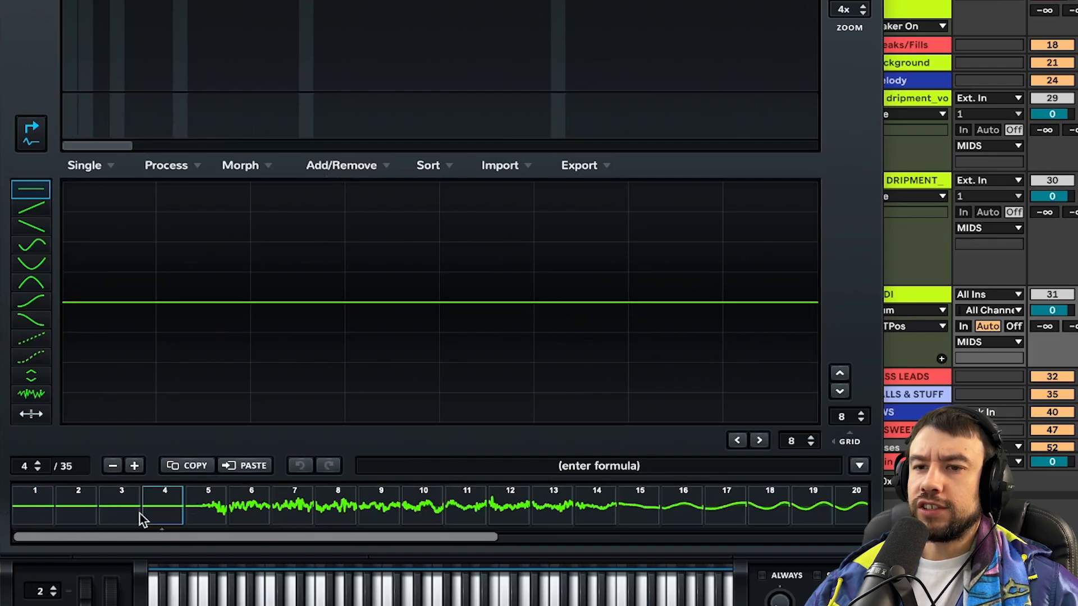
pyautogui.click(375, 166)
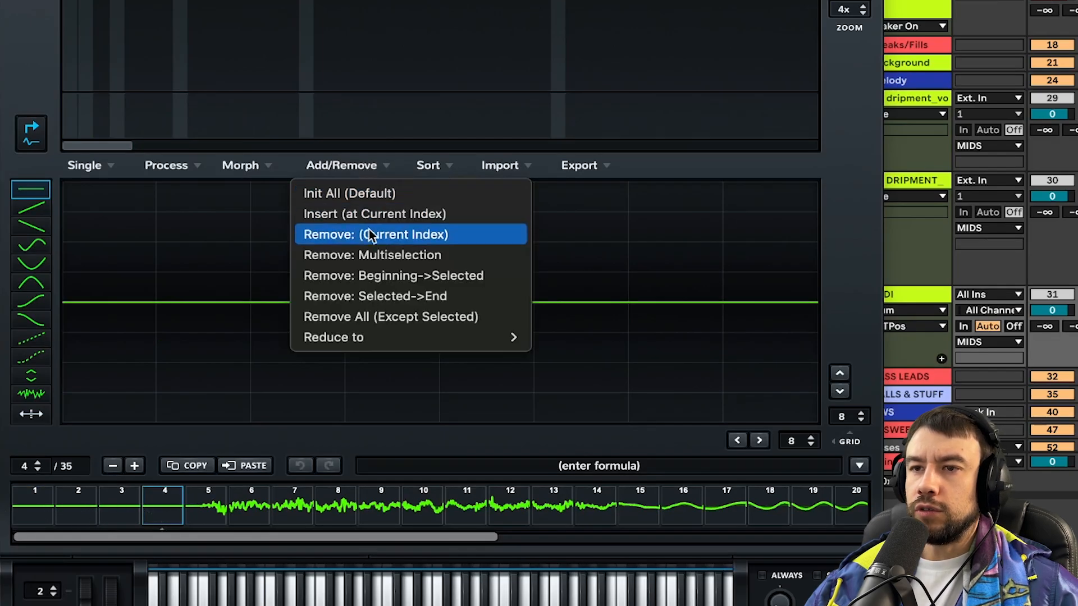
pyautogui.click(383, 280)
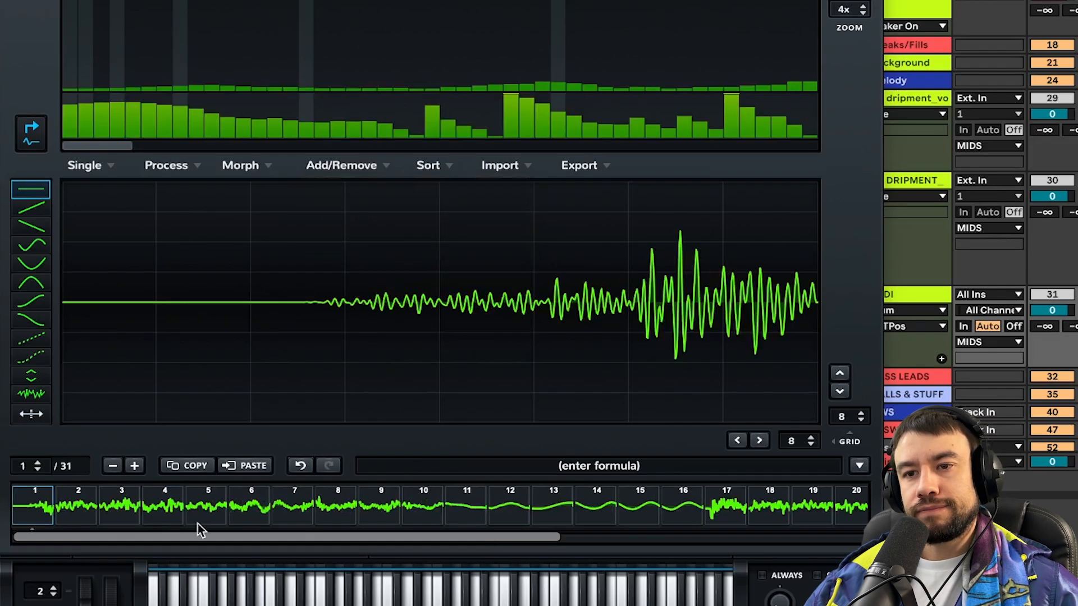
# Step: Normalize each wavetable frame with separate gain and look over the whole frame strip
pyautogui.moveTo(177, 537); pyautogui.dragTo(186, 505)
pyautogui.click(185, 168)
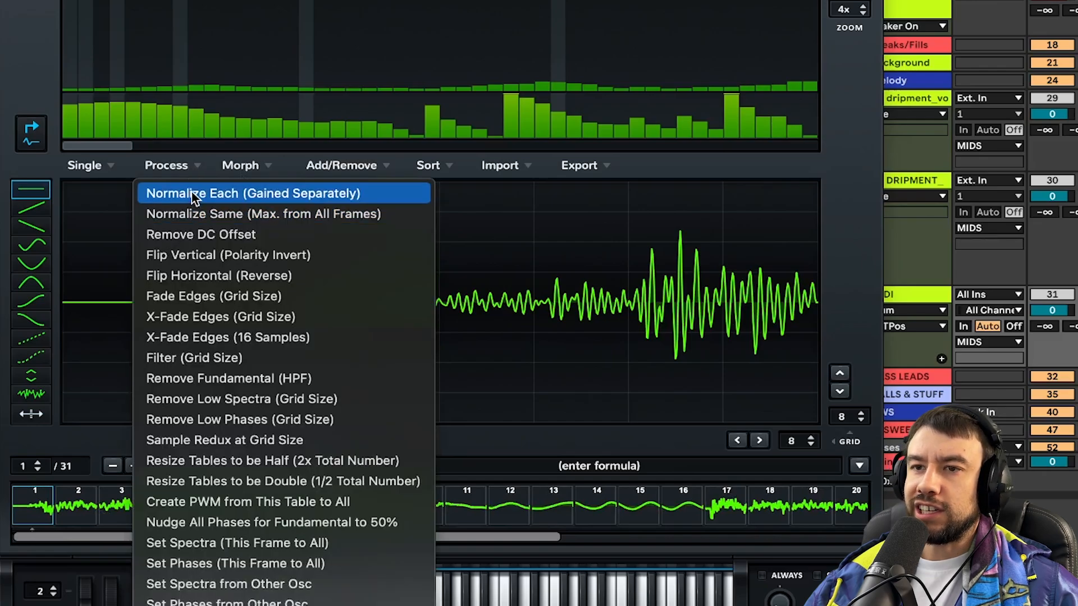
pyautogui.click(291, 194)
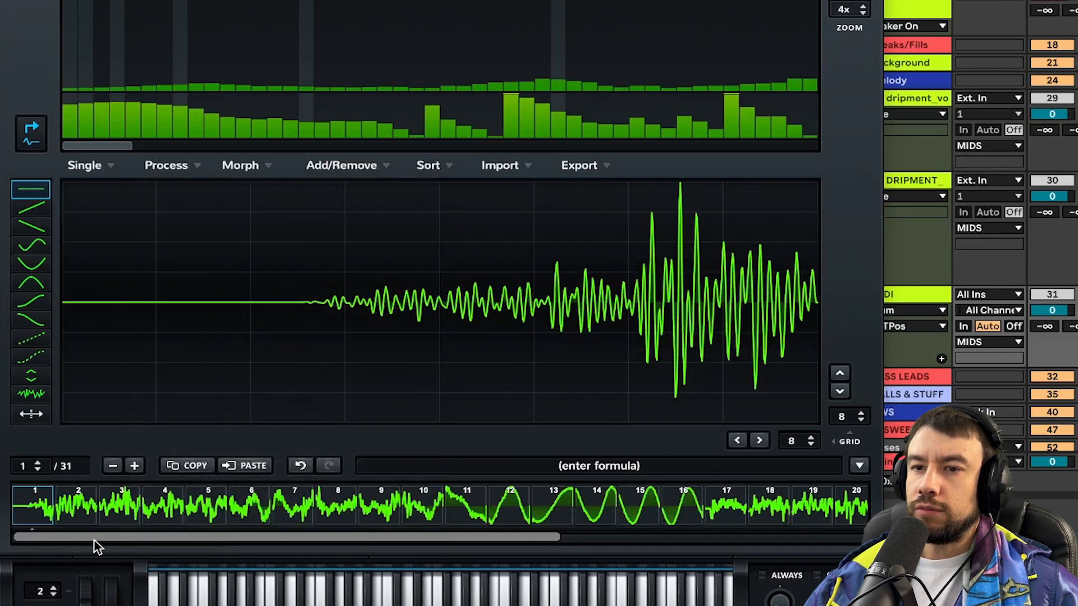
pyautogui.moveTo(93, 540); pyautogui.dragTo(732, 561)
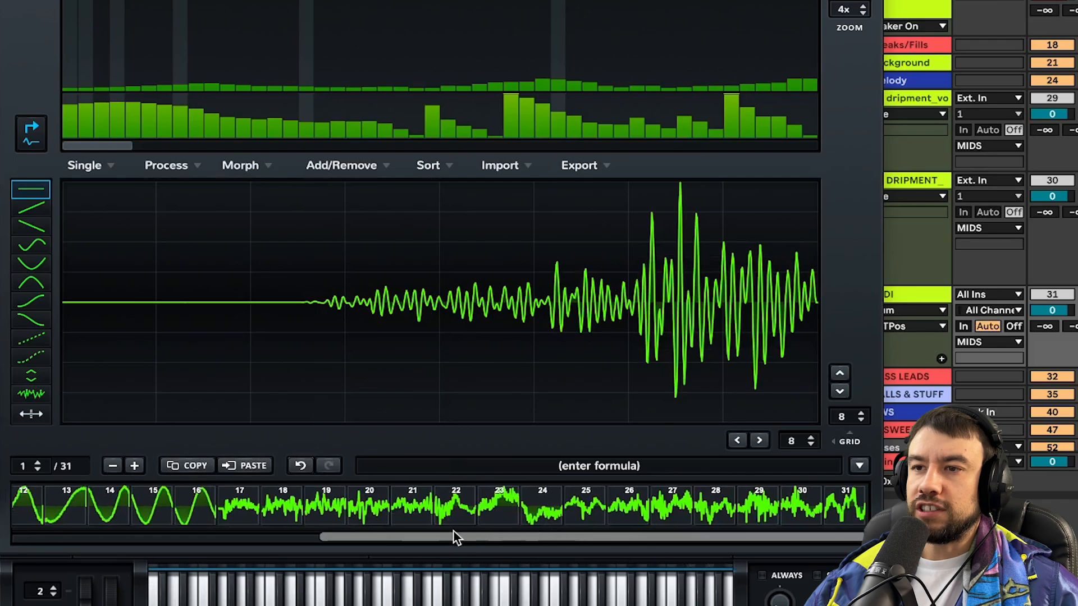
pyautogui.moveTo(455, 538); pyautogui.dragTo(23, 576)
# Step: Apply the X-Fade Edges (Grid Size) process to the wavetable frames, and repeat it with frame 23 selected
pyautogui.click(166, 167)
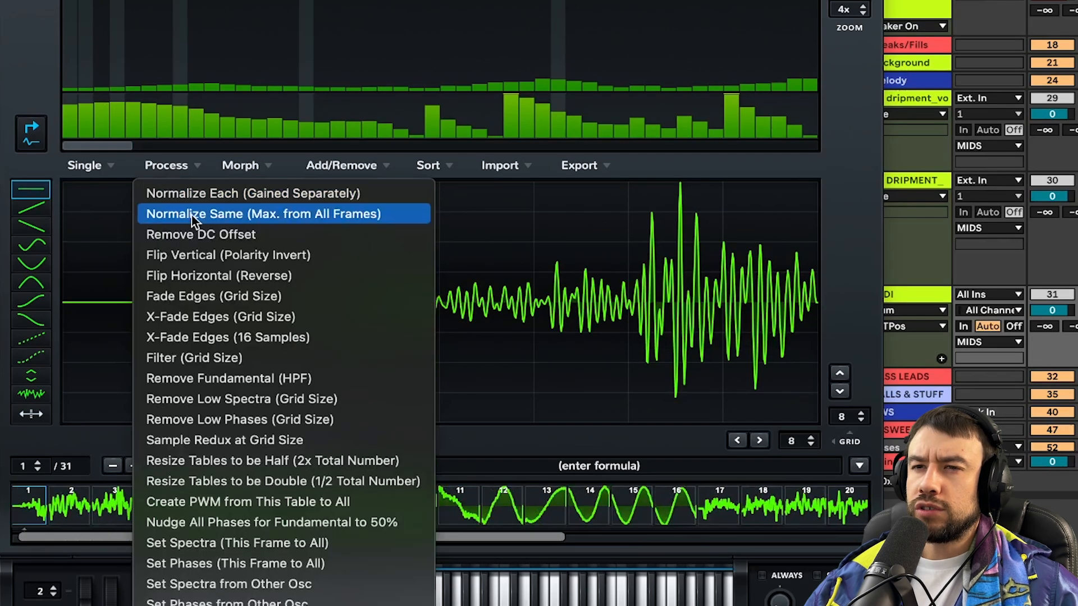
pyautogui.click(204, 316)
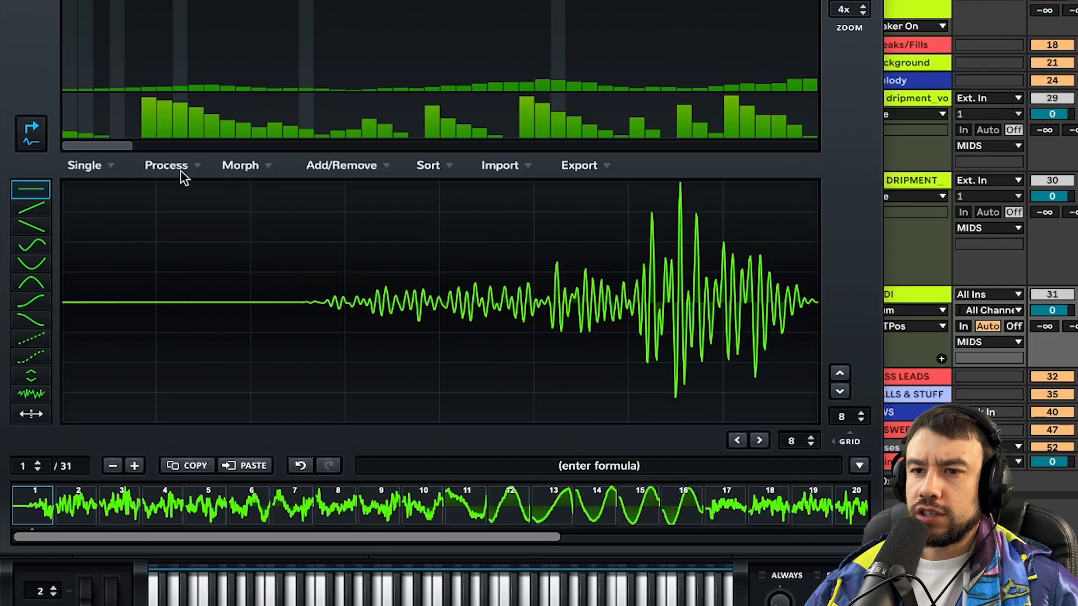
pyautogui.click(180, 171)
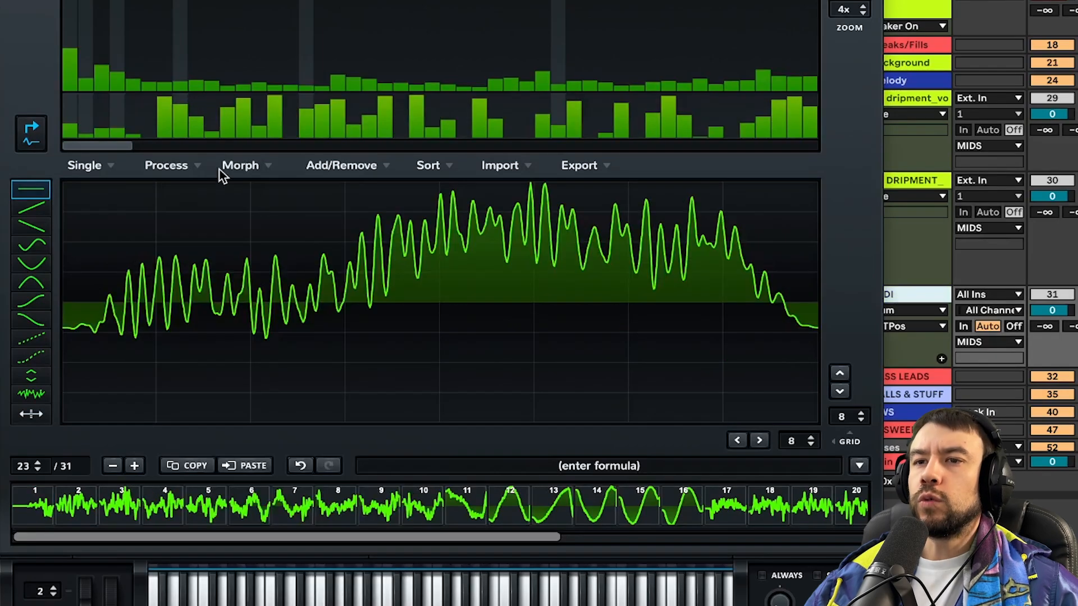
pyautogui.click(184, 169)
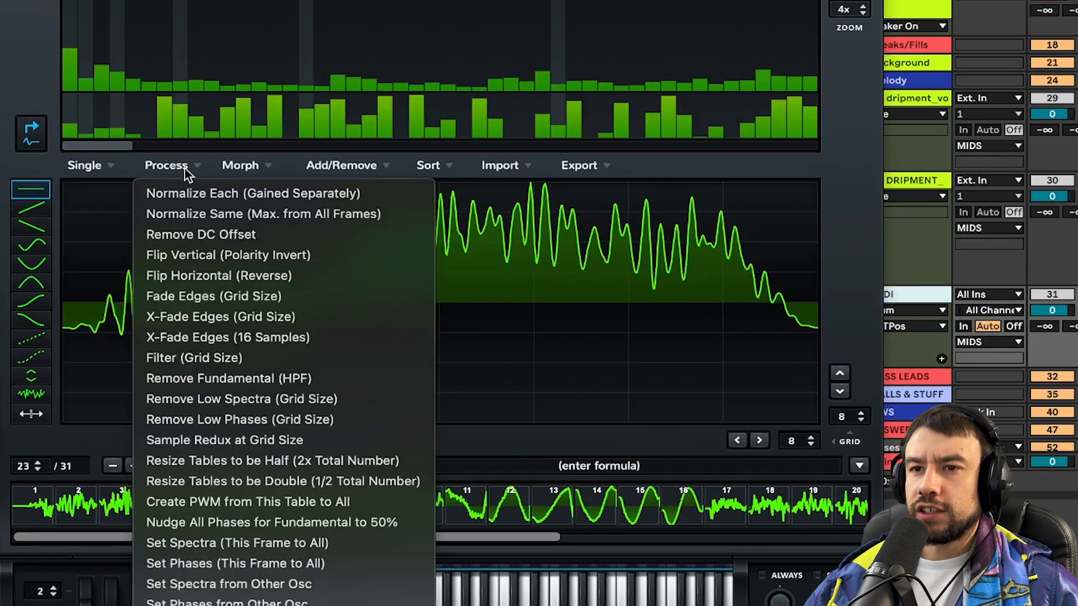
pyautogui.click(251, 318)
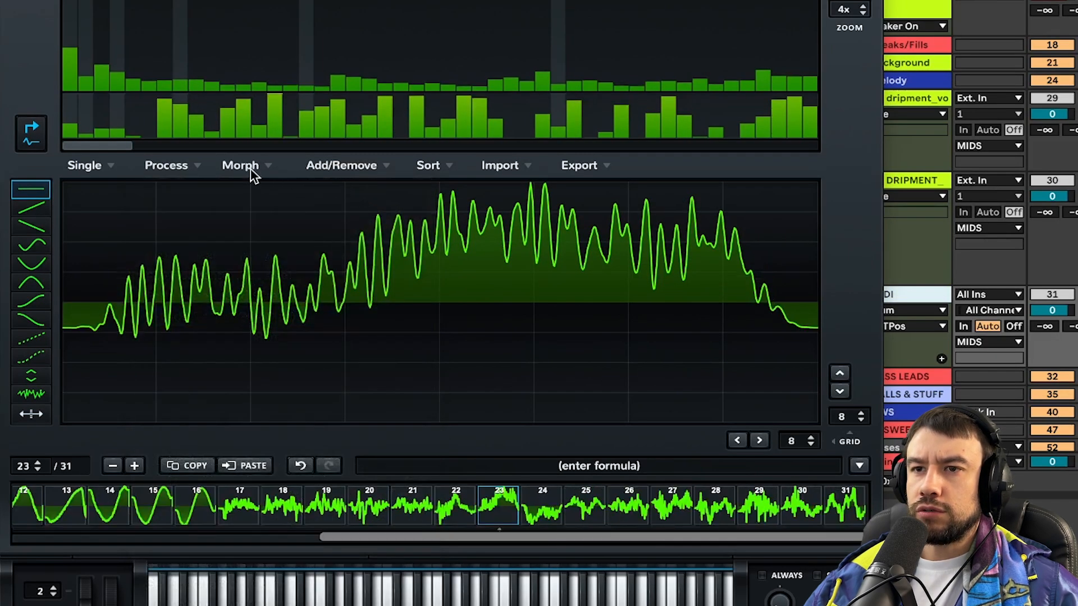
# Step: Morph the wavetable frames with Crossfade, leave the wavetable editor and return oscillator A's display to 2D
pyautogui.click(251, 171)
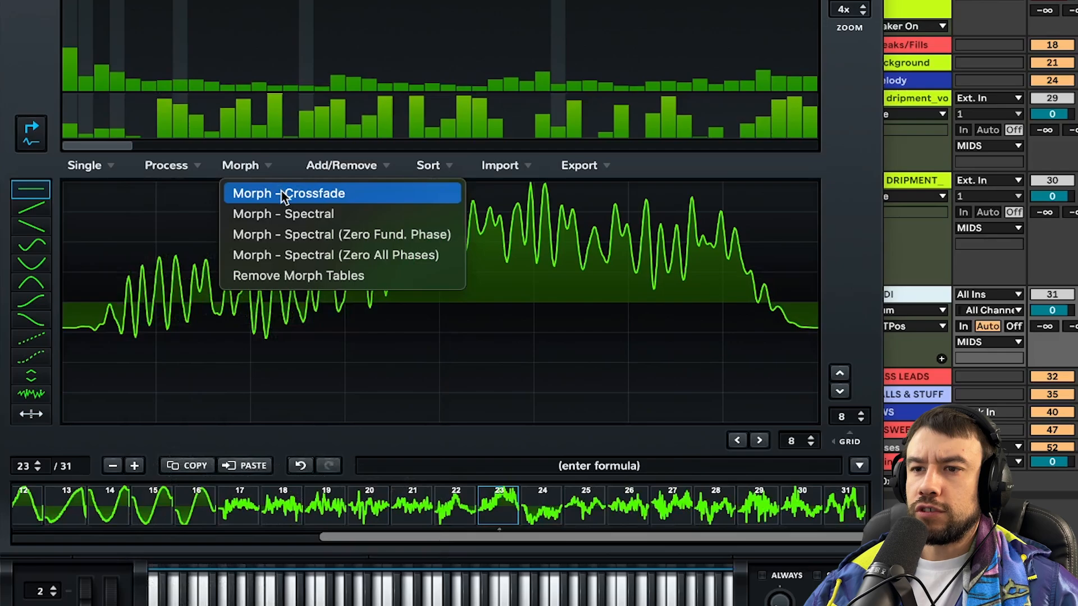
pyautogui.click(284, 195)
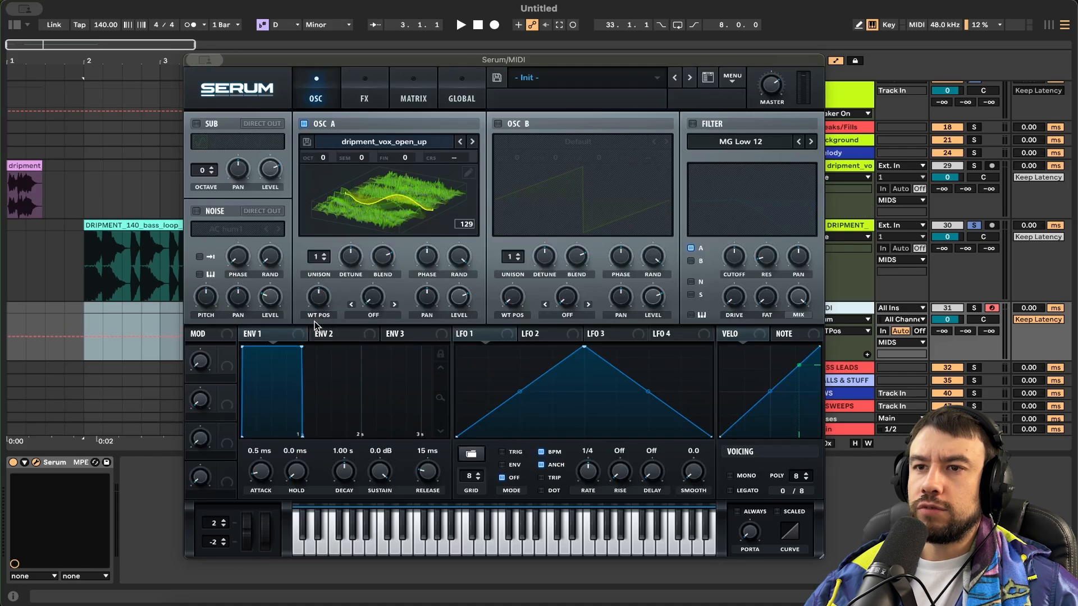
pyautogui.click(401, 206)
# Step: Solo the MIDI track, lower the computer keyboard's octave to C1–D2 and play a note while adjusting oscillator A's wavetable position
pyautogui.moveTo(326, 316); pyautogui.dragTo(322, 274)
pyautogui.click(975, 308)
pyautogui.press('z')
pyautogui.press('s')
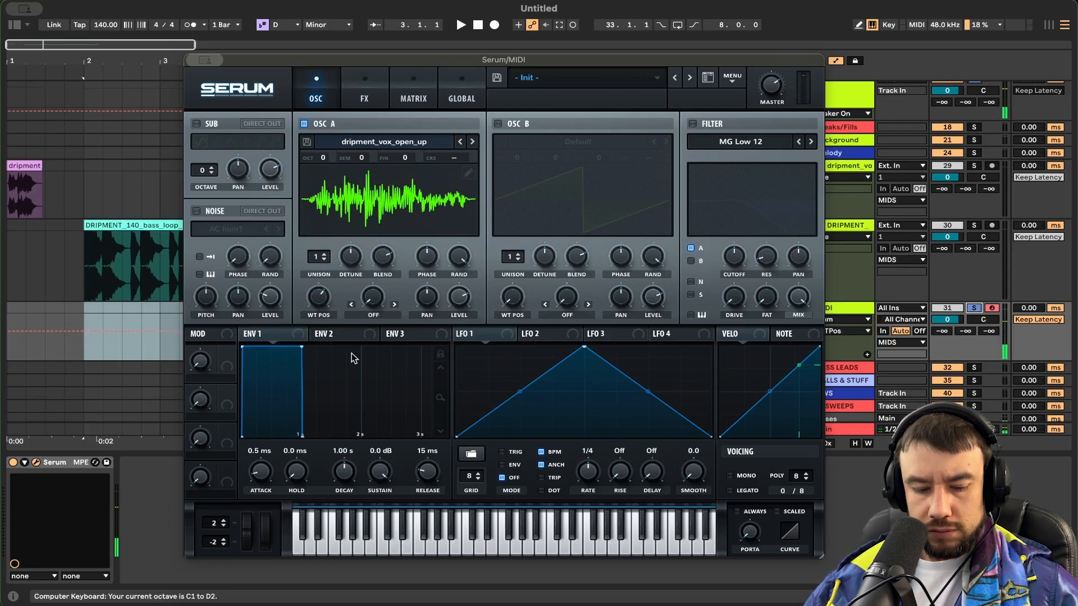
pyautogui.moveTo(318, 304)
pyautogui.mouseDown()
pyautogui.moveTo(310, 363)
pyautogui.moveTo(319, 314)
pyautogui.mouseUp()
# Step: Search the browser for "dripmentloud" and load the dripmentLOUDmedium.adg rack after Serum on the MIDI track
pyautogui.moveTo(294, 59); pyautogui.dragTo(498, 60)
pyautogui.press('super+f')
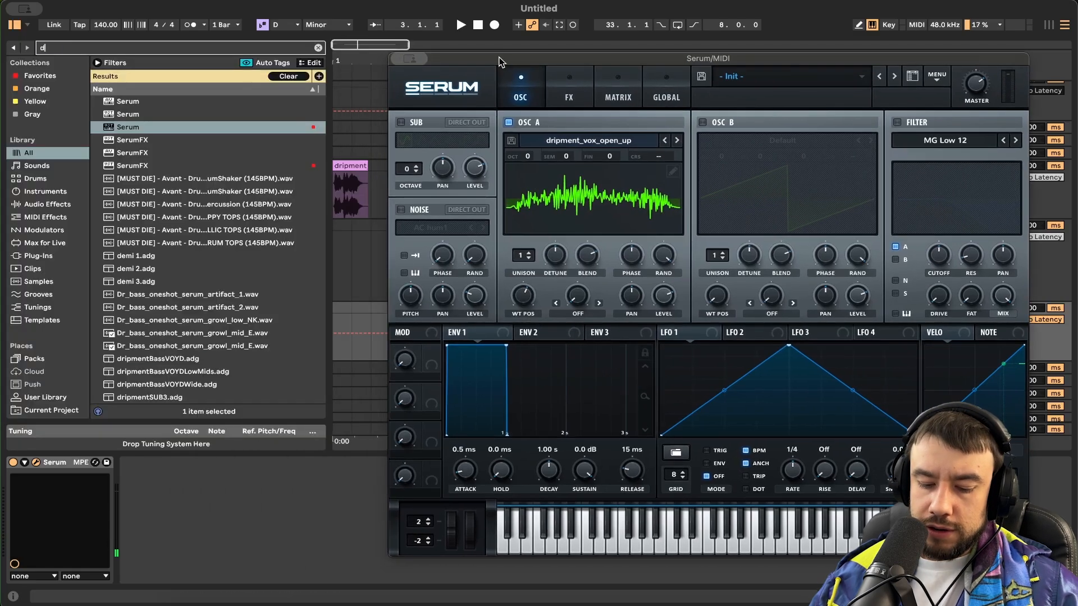
pyautogui.write('dripmentm')
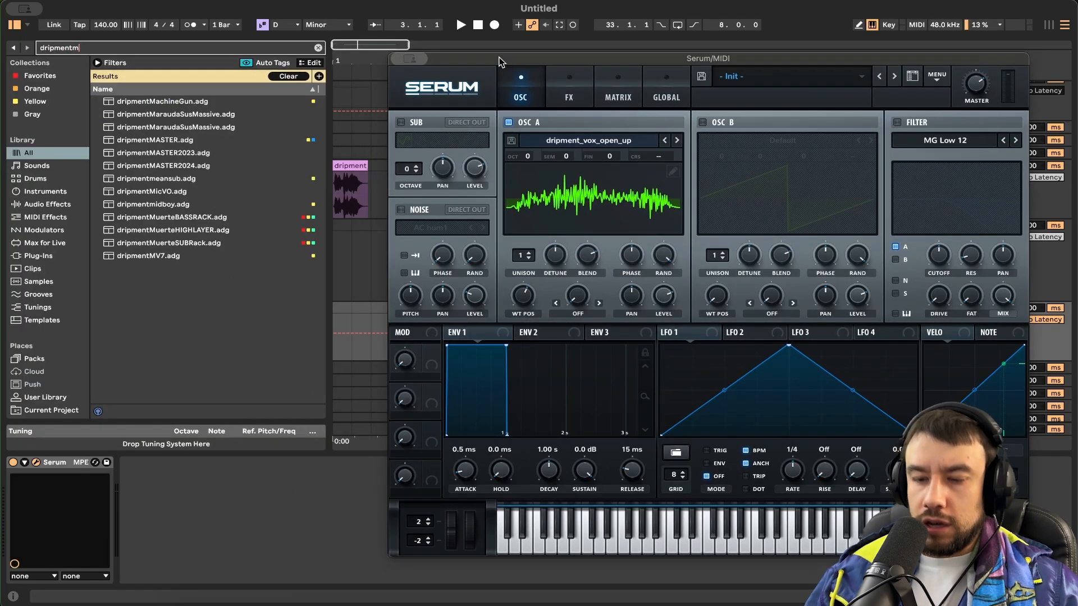
pyautogui.write('loud')
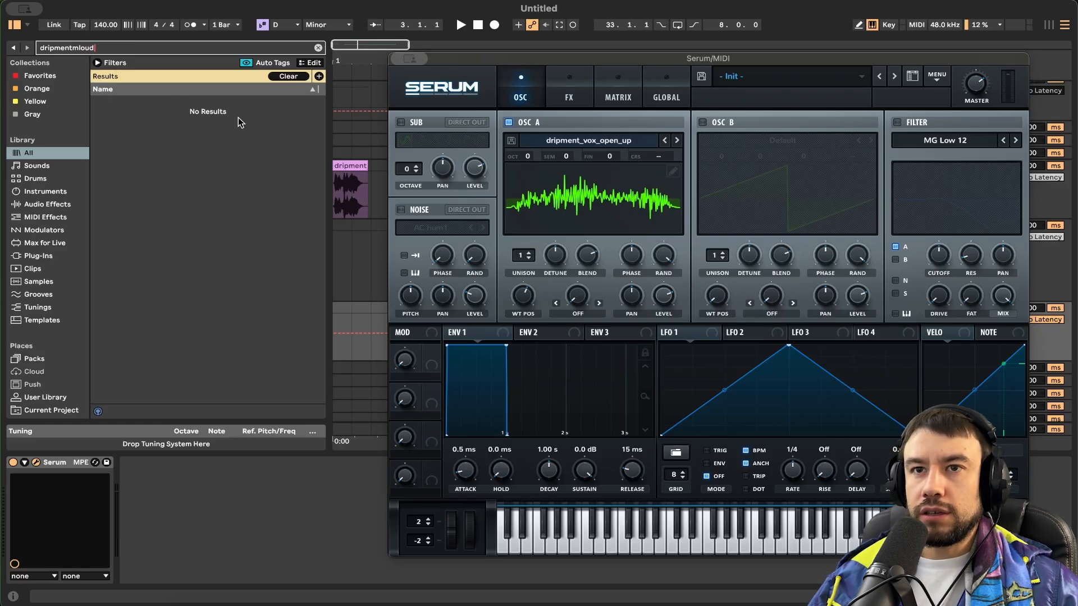
pyautogui.click(164, 47)
pyautogui.press('BackSpace')
pyautogui.press('BackSpace')
pyautogui.press('BackSpace')
pyautogui.press('BackSpace')
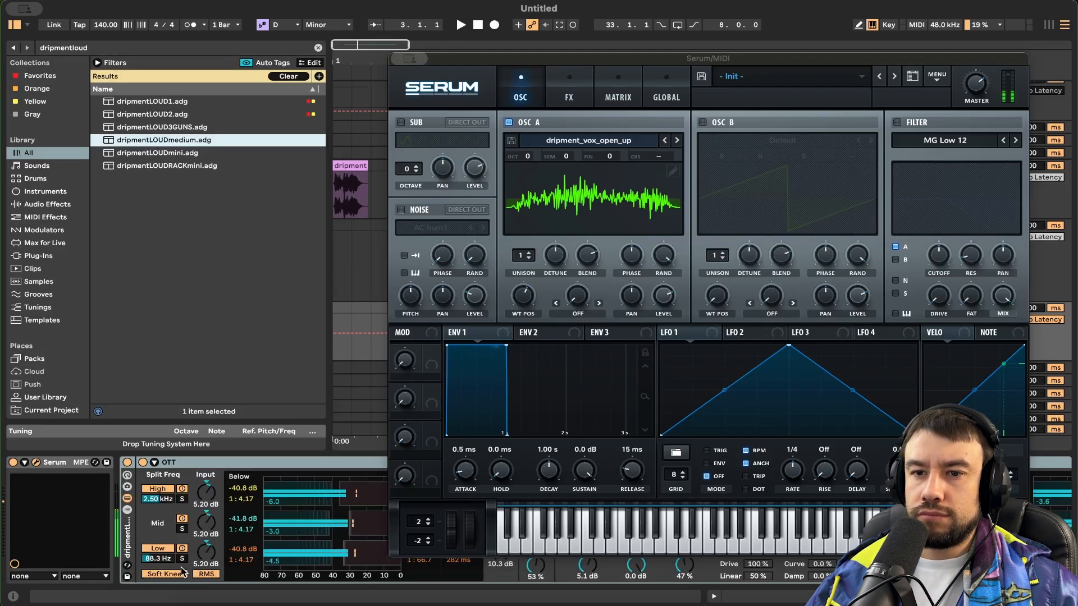
# Step: Lower oscillator A's wavetable position to audition the sound through the rack, and close the Serum window
pyautogui.moveTo(523, 295); pyautogui.dragTo(517, 343)
pyautogui.moveTo(411, 60)
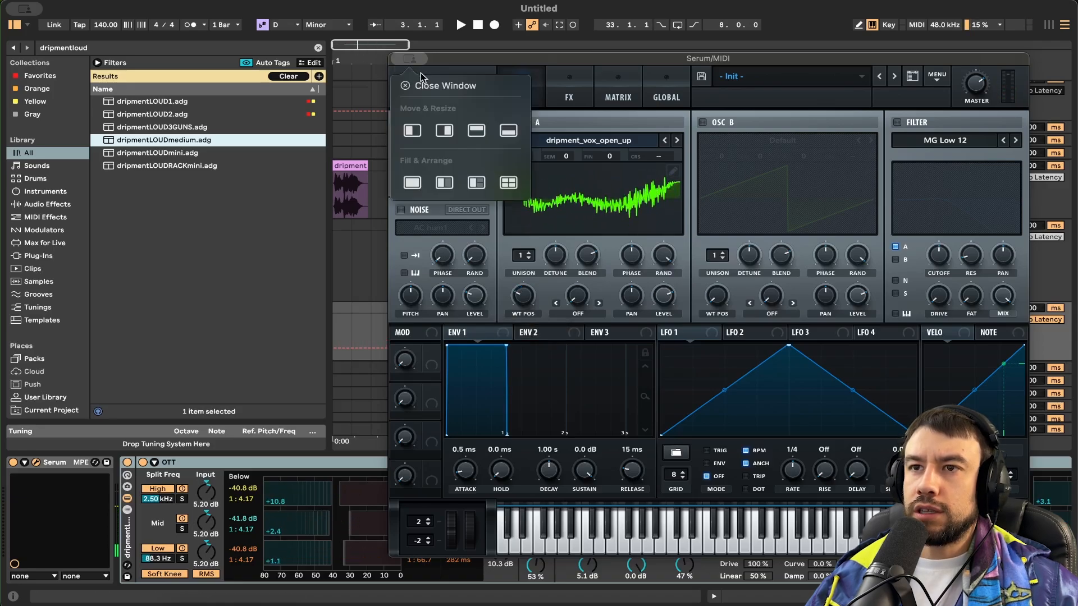
pyautogui.click(422, 86)
# Step: Examine the dripmentLOUDmedium rack's effect chain, expanding EQ Eight and Glue Compressor and opening the JSTClip interface
pyautogui.hscroll(10, 507, 517)
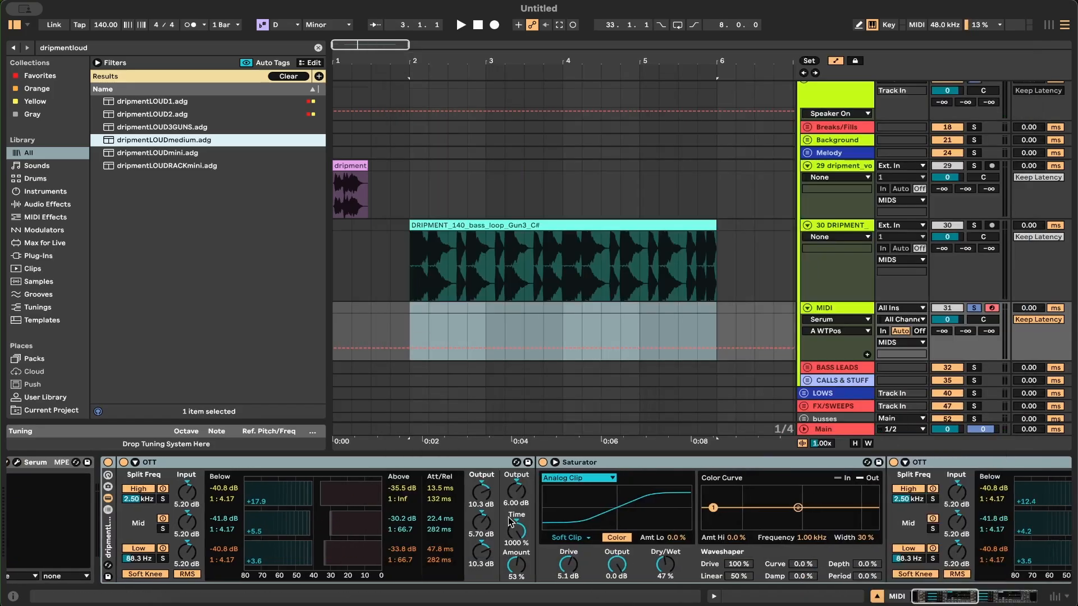
pyautogui.hscroll(5, 507, 517)
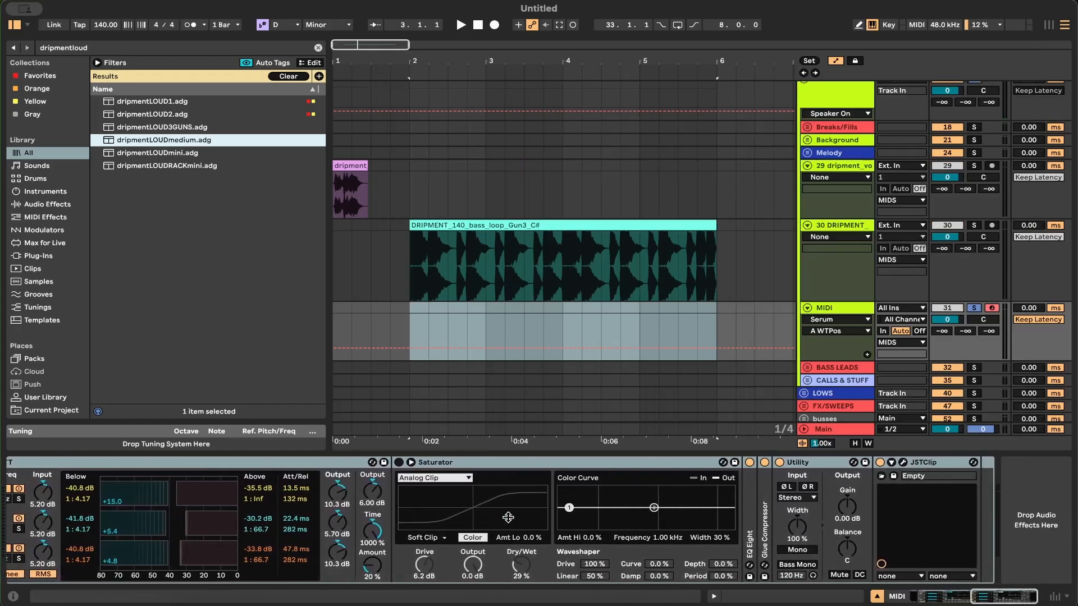
pyautogui.doubleClick(747, 501)
pyautogui.hscroll(4, 748, 502)
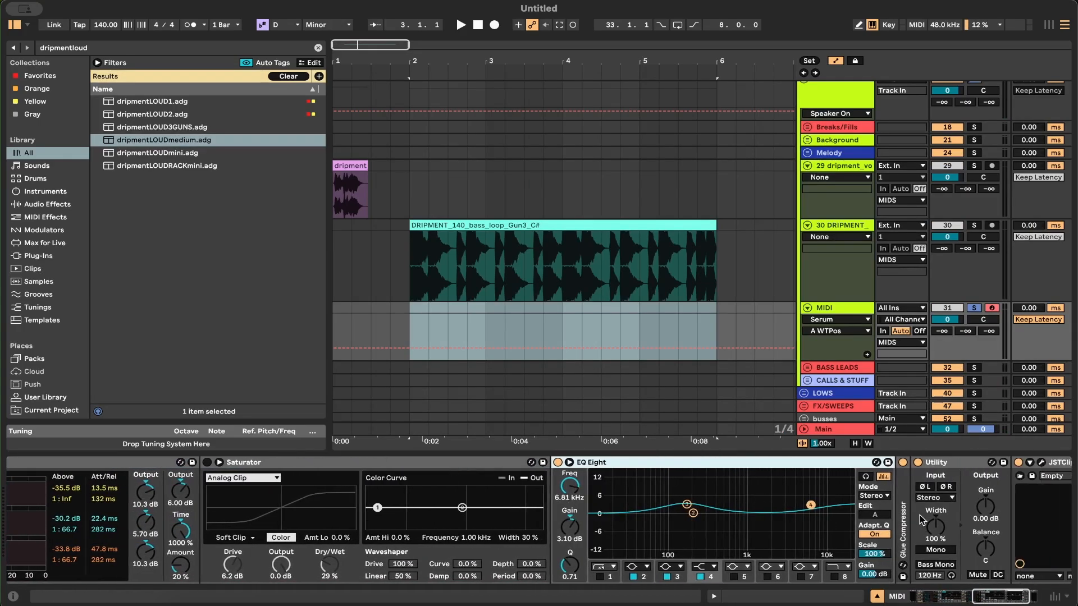
pyautogui.doubleClick(907, 508)
pyautogui.click(903, 462)
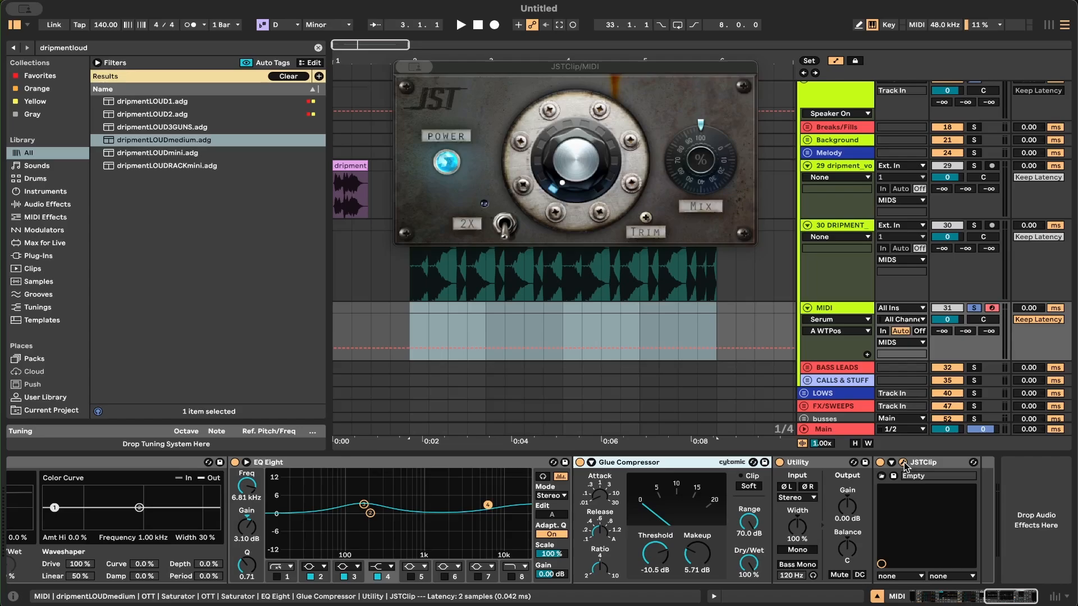
# Step: Close the JSTClip window, reopen Serum and sweep oscillator A's wavetable position through its range to audition the sound
pyautogui.click(413, 70)
pyautogui.click(430, 93)
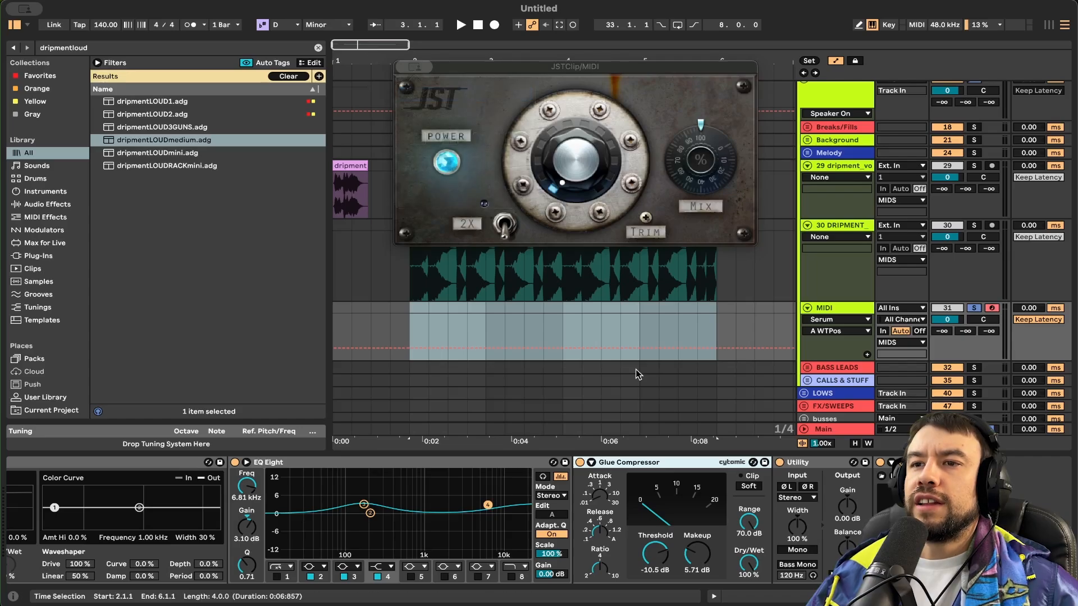
pyautogui.click(758, 330)
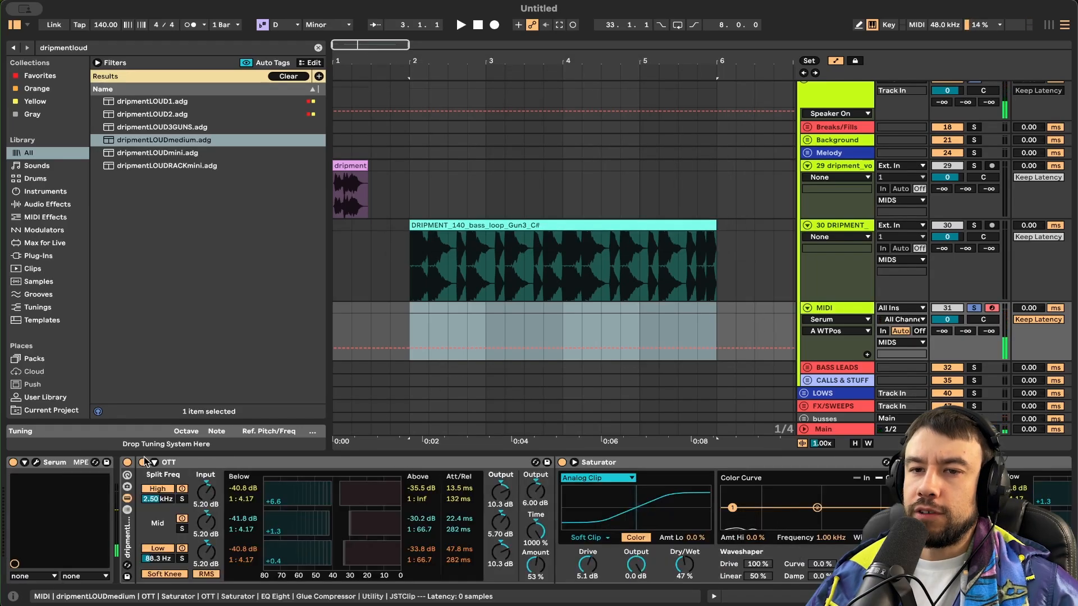
pyautogui.click(36, 462)
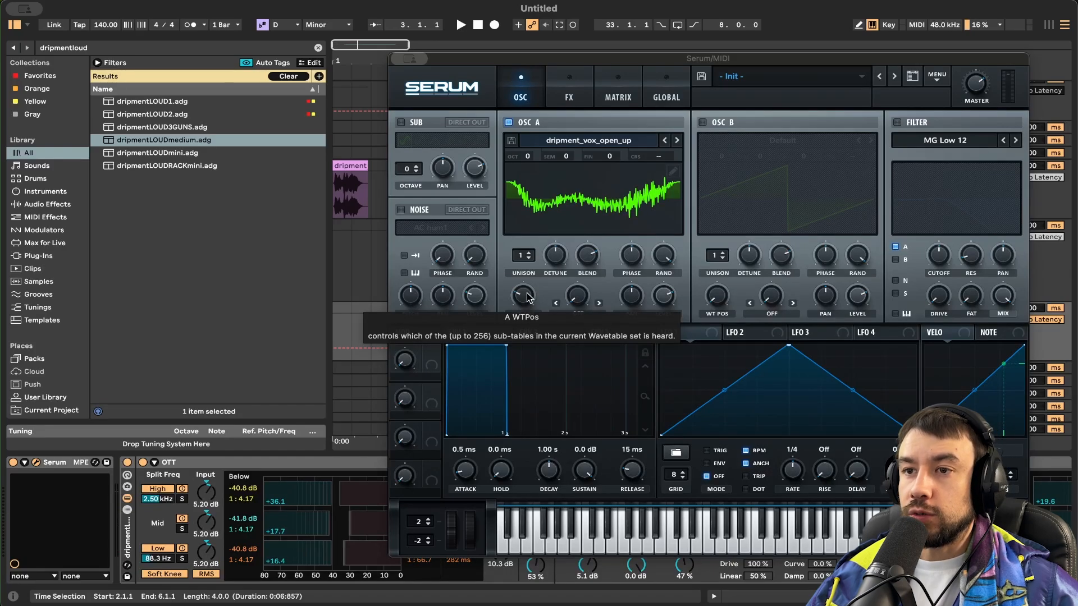
pyautogui.moveTo(528, 298); pyautogui.dragTo(671, 205)
pyautogui.moveTo(537, 291); pyautogui.dragTo(522, 467)
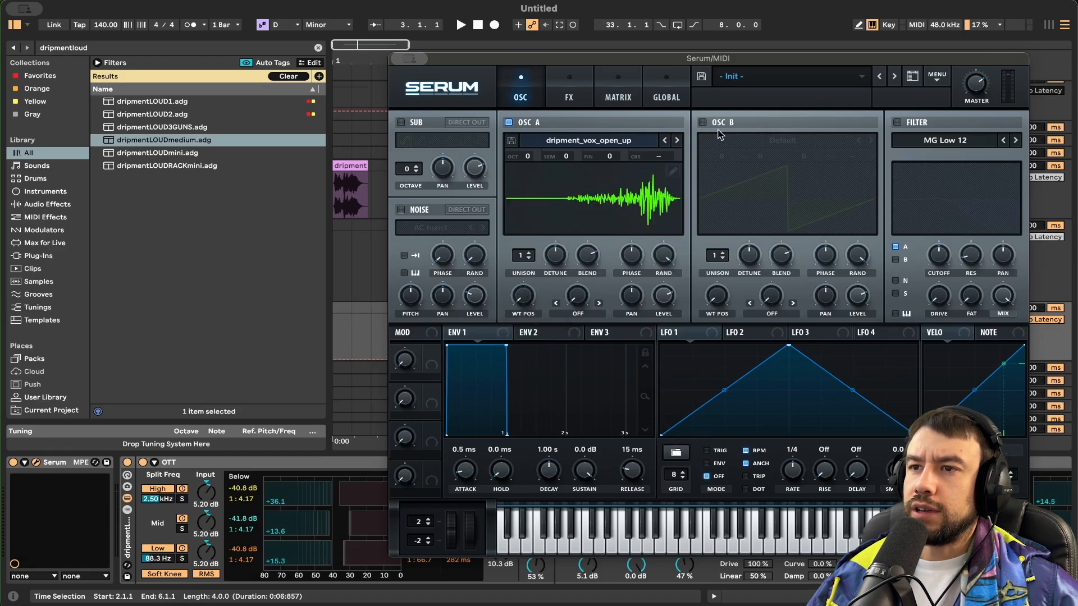
# Step: In oscillator A's wavetable editor, select frame 86 and remove all frames from the beginning to the selected one
pyautogui.click(673, 171)
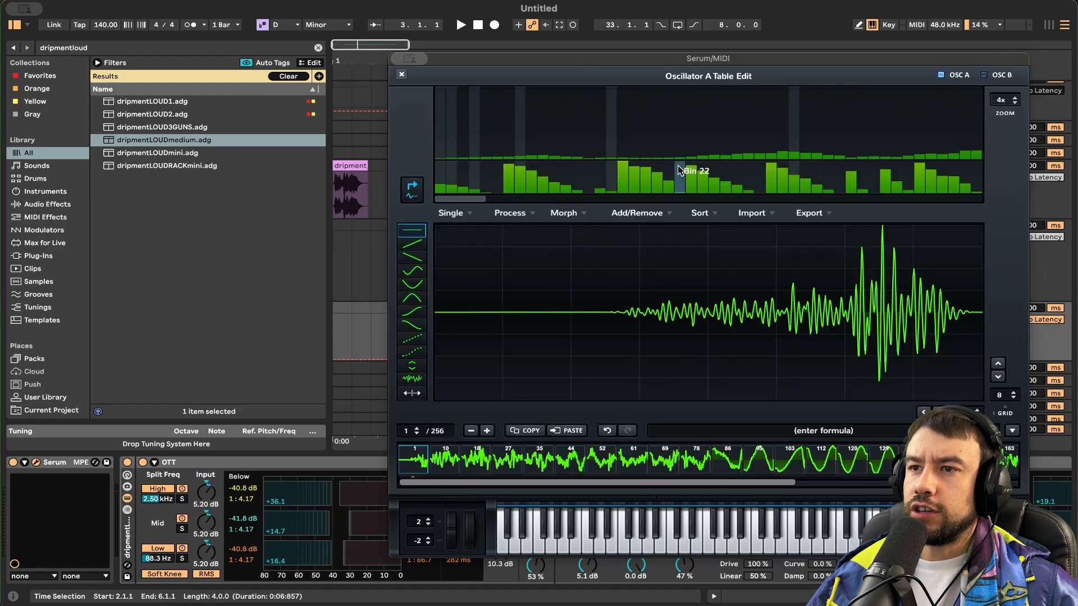
pyautogui.moveTo(627, 487); pyautogui.dragTo(718, 486)
pyautogui.click(623, 467)
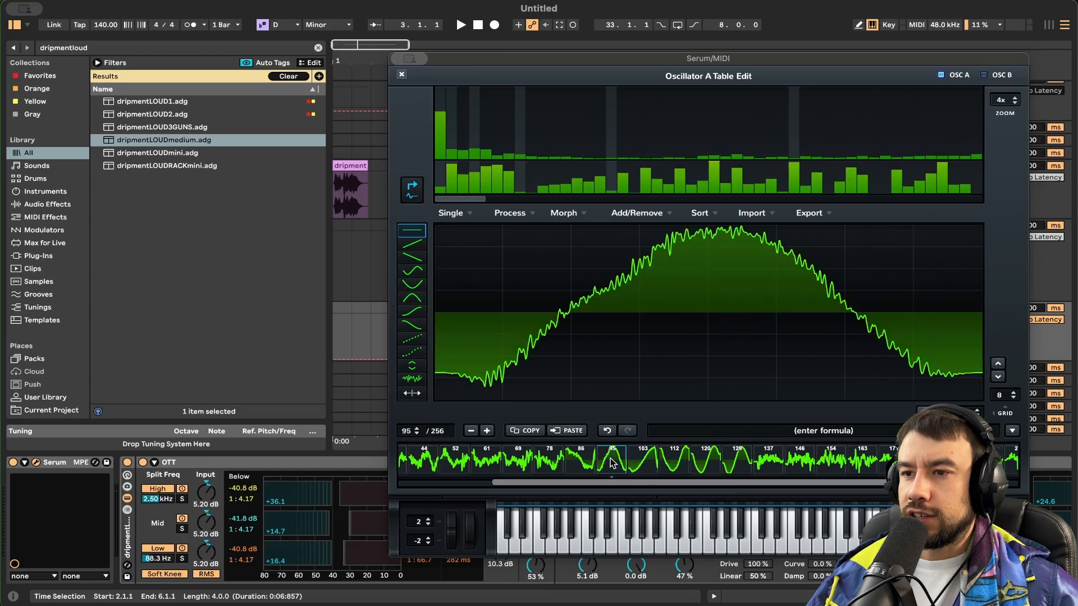
pyautogui.click(744, 464)
pyautogui.hscroll(5, 745, 464)
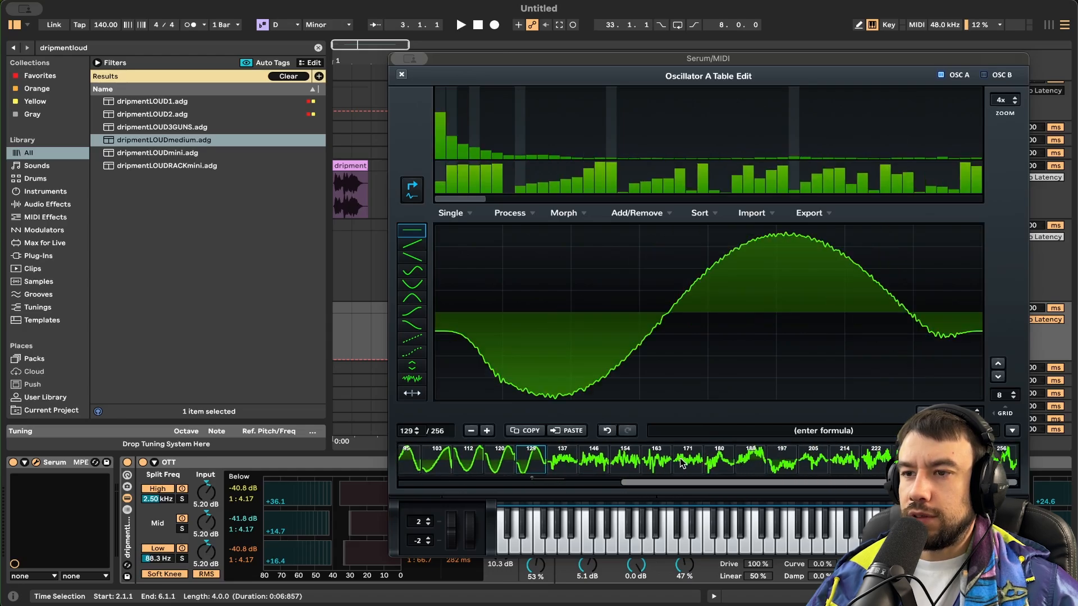
pyautogui.click(682, 463)
pyautogui.hscroll(-5, 707, 463)
pyautogui.click(732, 466)
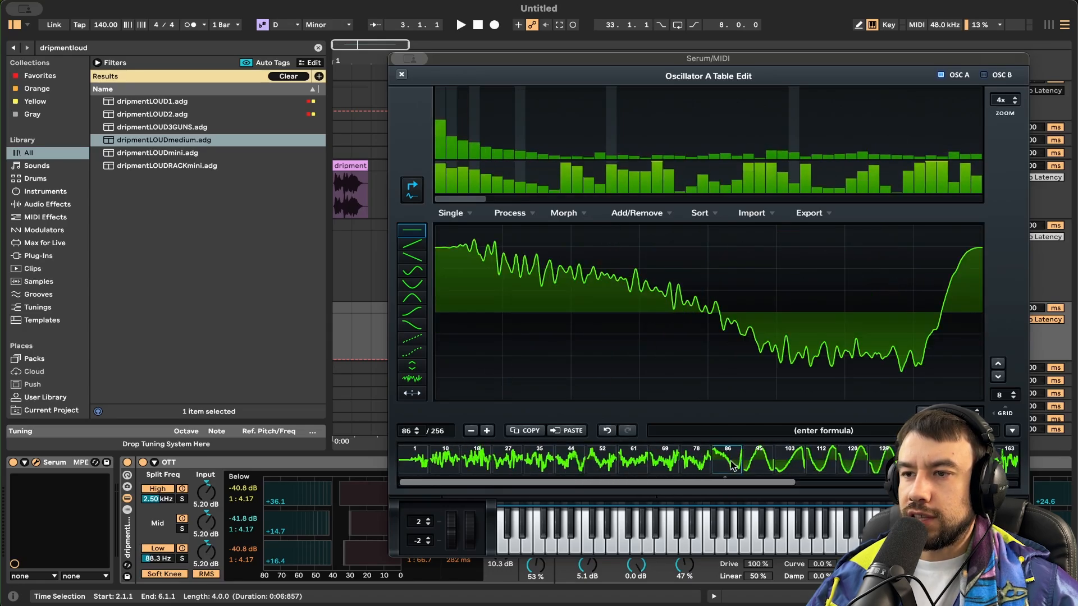
pyautogui.click(622, 214)
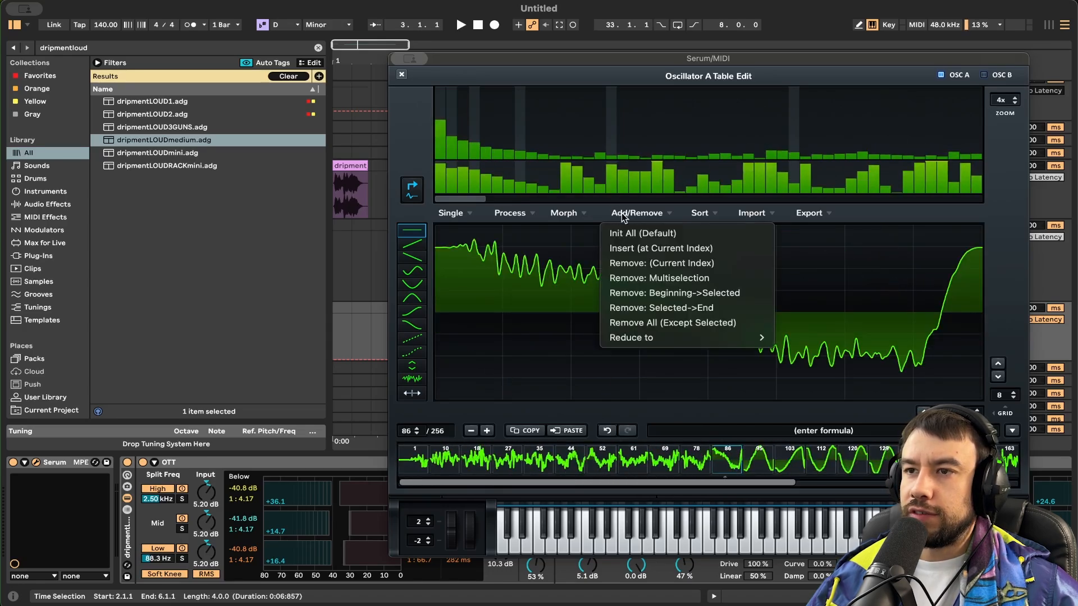
pyautogui.click(668, 293)
# Step: Select frame 135, remove all frames from the selected one to the end, and close the wavetable editor
pyautogui.click(728, 461)
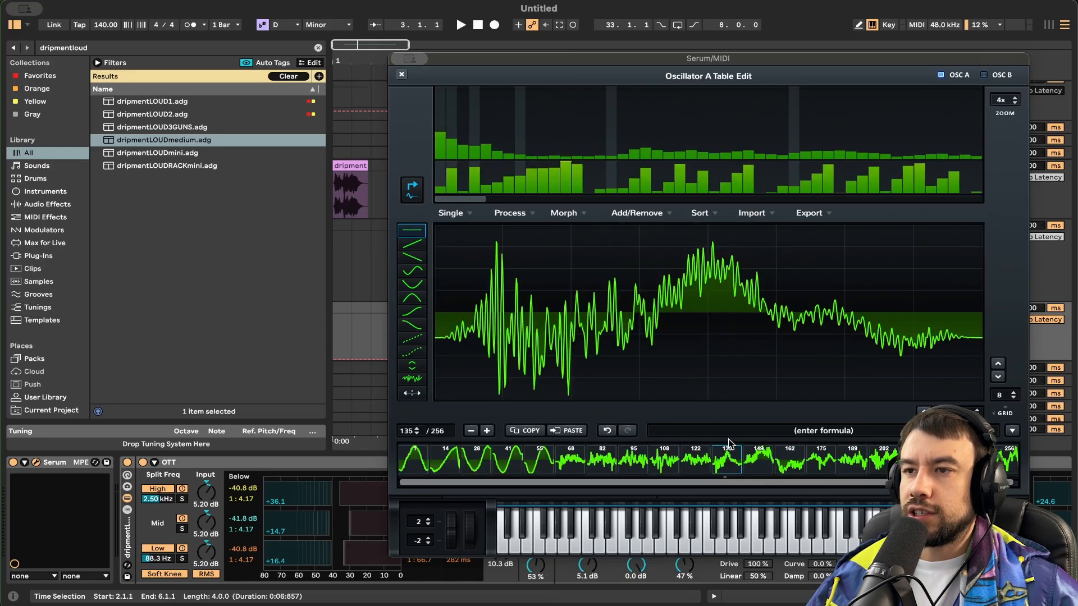
pyautogui.click(655, 216)
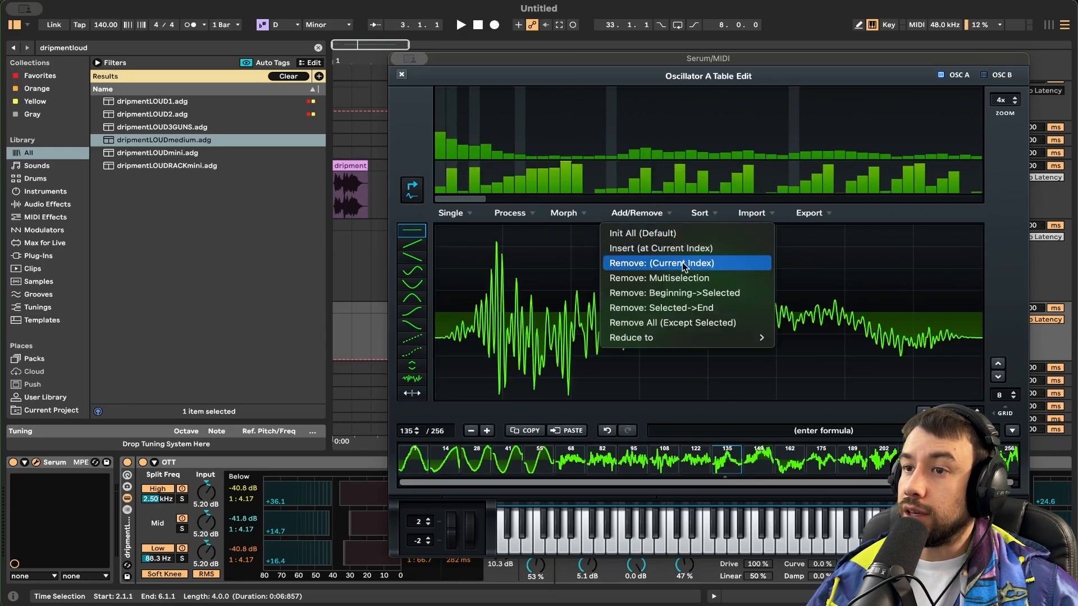
pyautogui.click(691, 322)
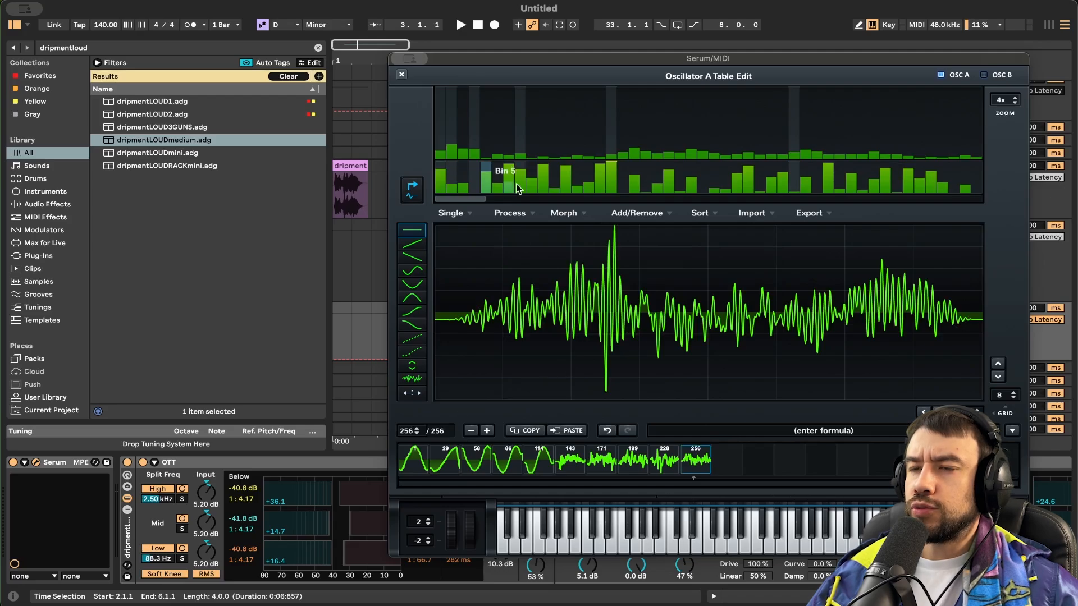
pyautogui.click(401, 74)
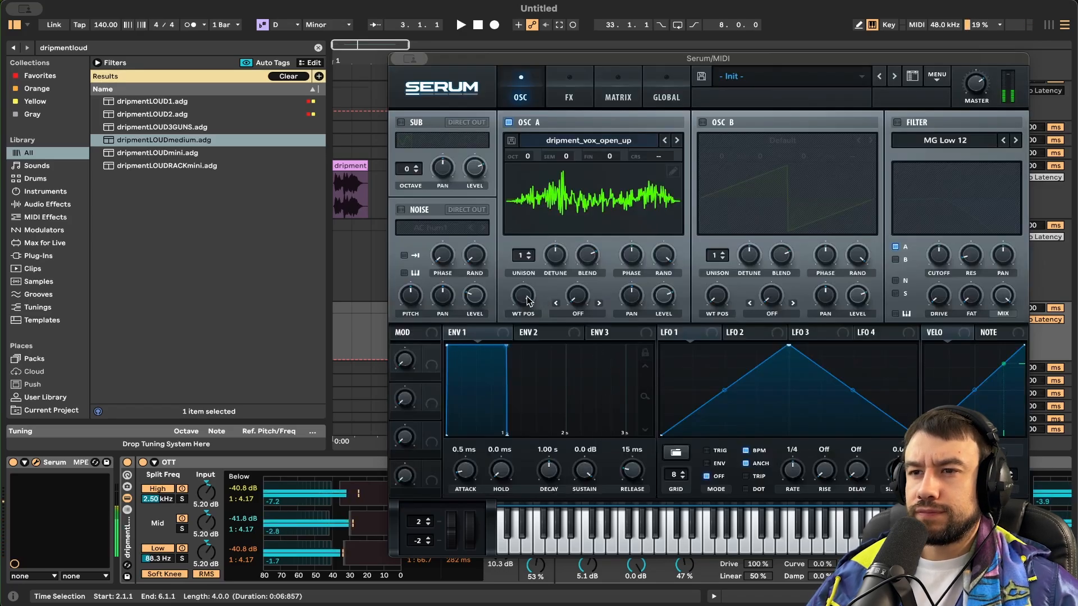
# Step: Assign LFO 1 to oscillator A's wavetable position and level, adjusting the wavetable position and its modulation depth by ear
pyautogui.moveTo(526, 301); pyautogui.dragTo(528, 472)
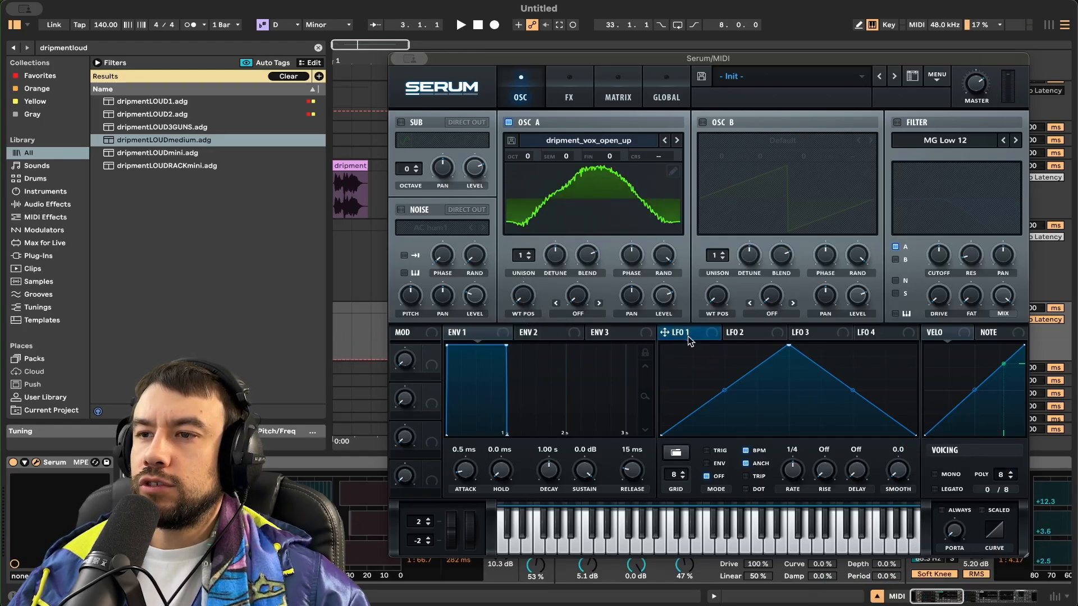
pyautogui.moveTo(690, 340); pyautogui.dragTo(513, 304)
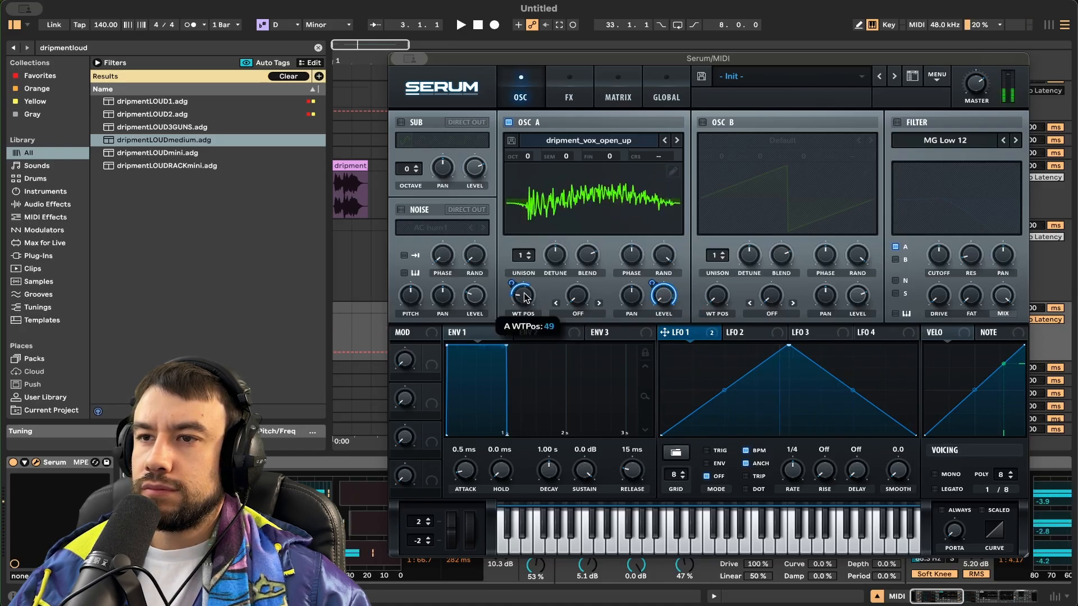
pyautogui.moveTo(512, 282); pyautogui.dragTo(539, 251)
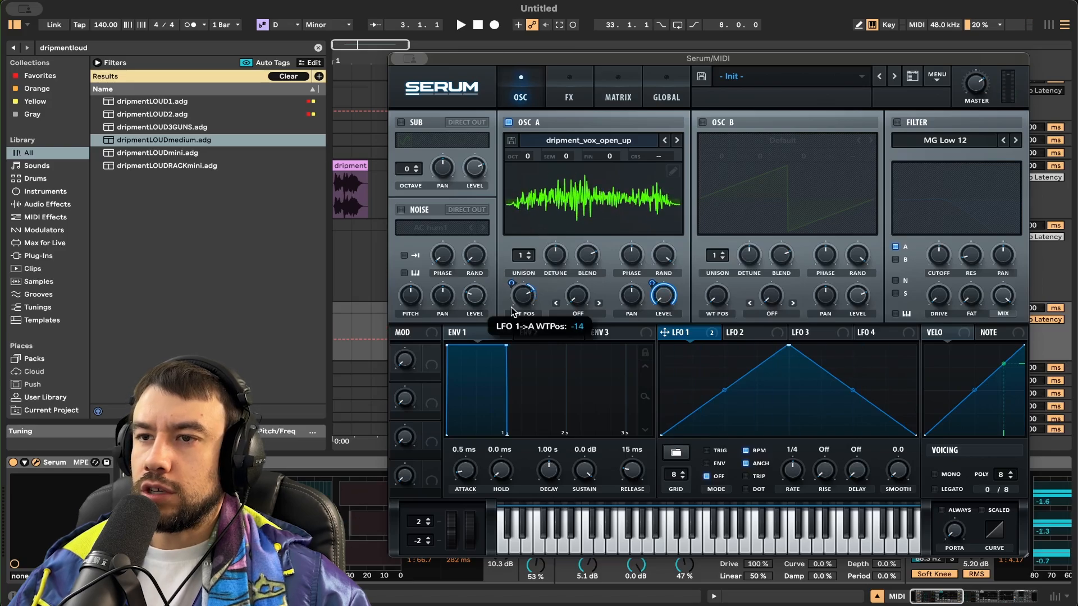
pyautogui.moveTo(520, 304); pyautogui.dragTo(522, 331)
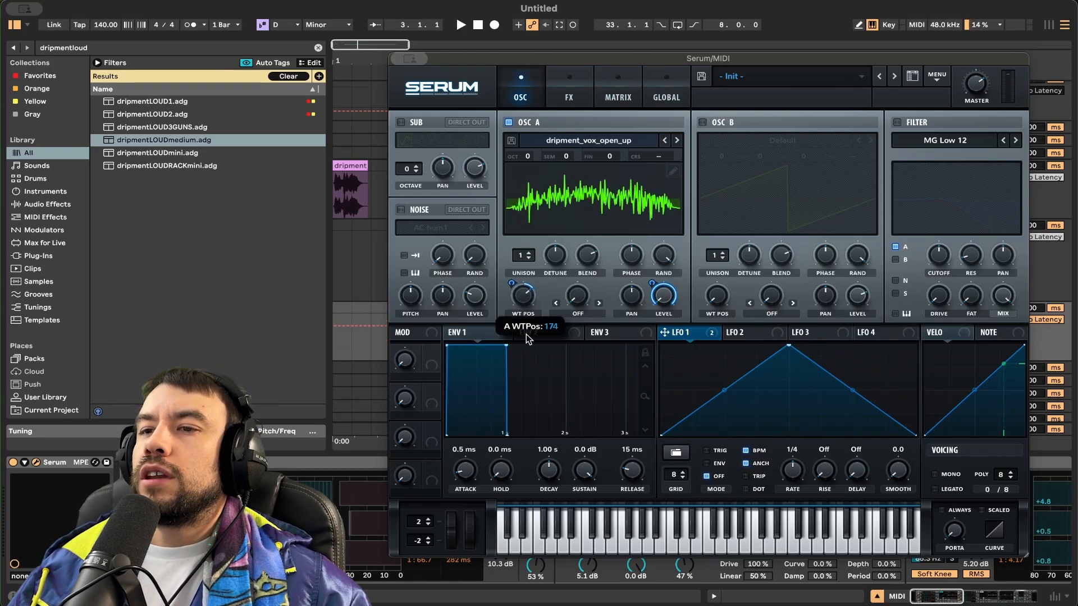
# Step: Enable oscillator B and set oscillator A's warp mode to FM (From B)
pyautogui.click(702, 122)
pyautogui.click(601, 303)
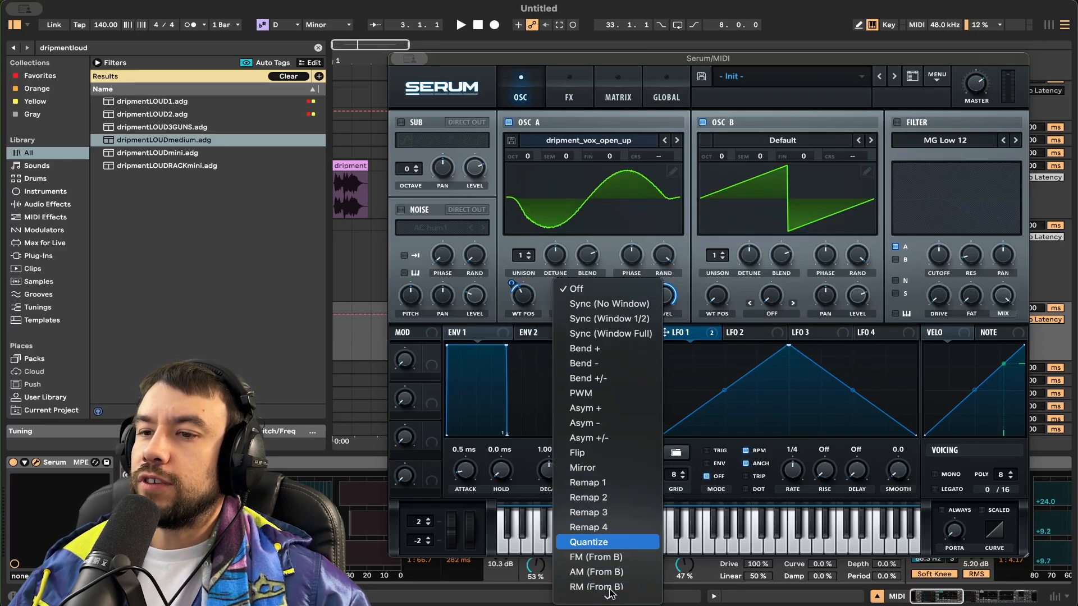
pyautogui.click(605, 538)
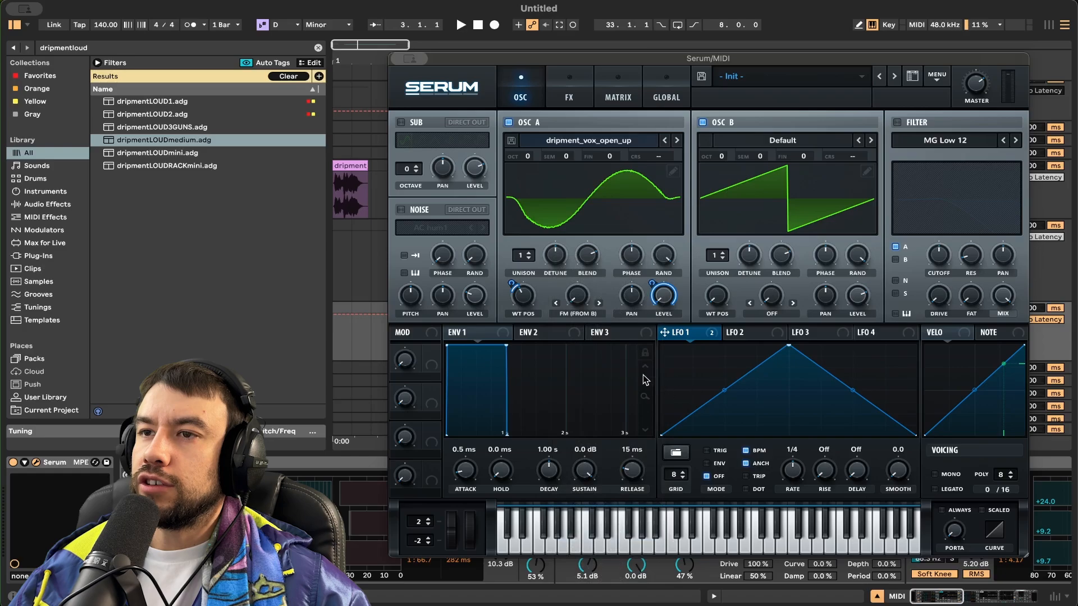
pyautogui.moveTo(859, 296)
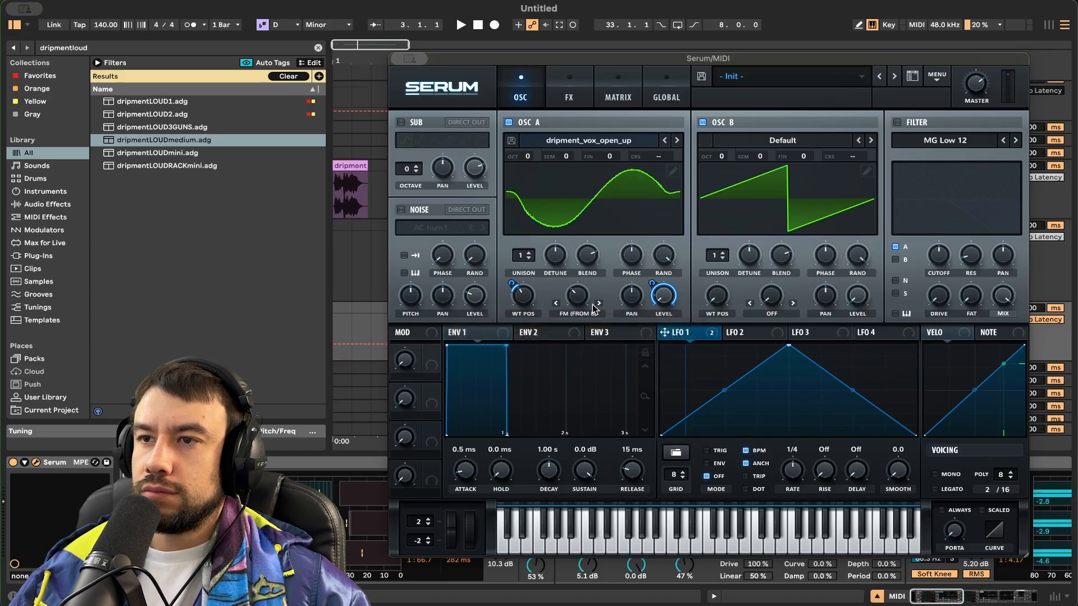
# Step: Load the Spectral wavetable Monster 2 [SL] into oscillator B and adjust its wavetable position
pyautogui.click(779, 140)
pyautogui.moveTo(790, 275)
pyautogui.moveTo(747, 251)
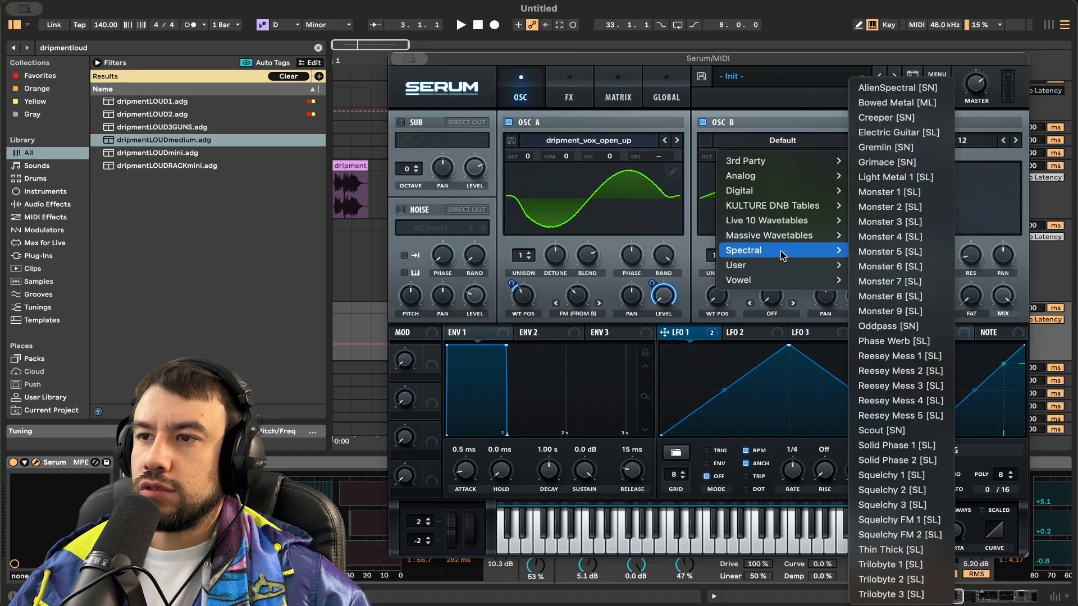
pyautogui.click(898, 208)
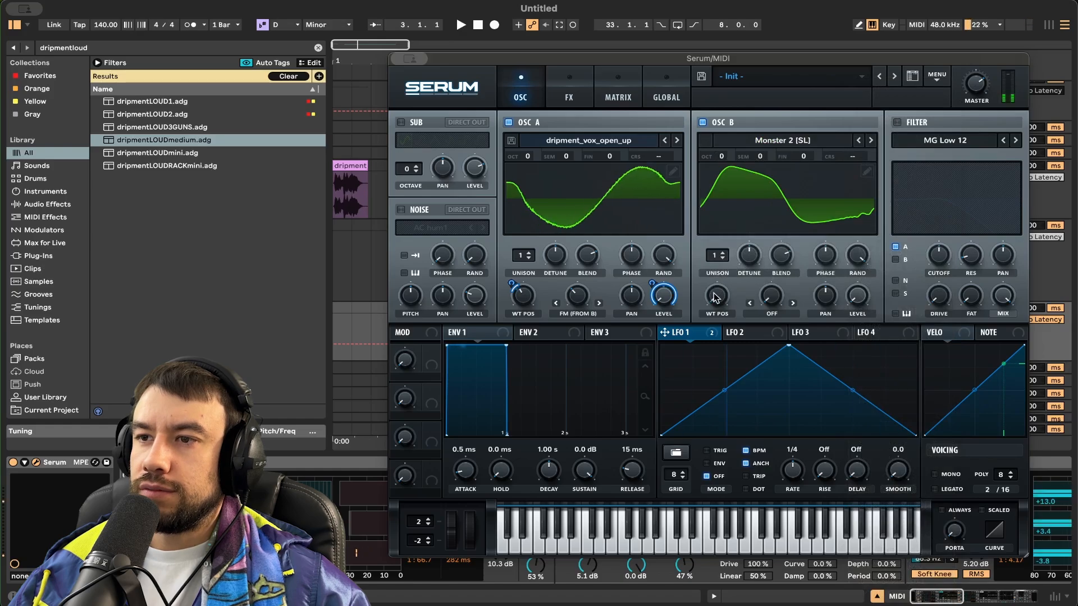
pyautogui.moveTo(712, 296); pyautogui.dragTo(724, 197)
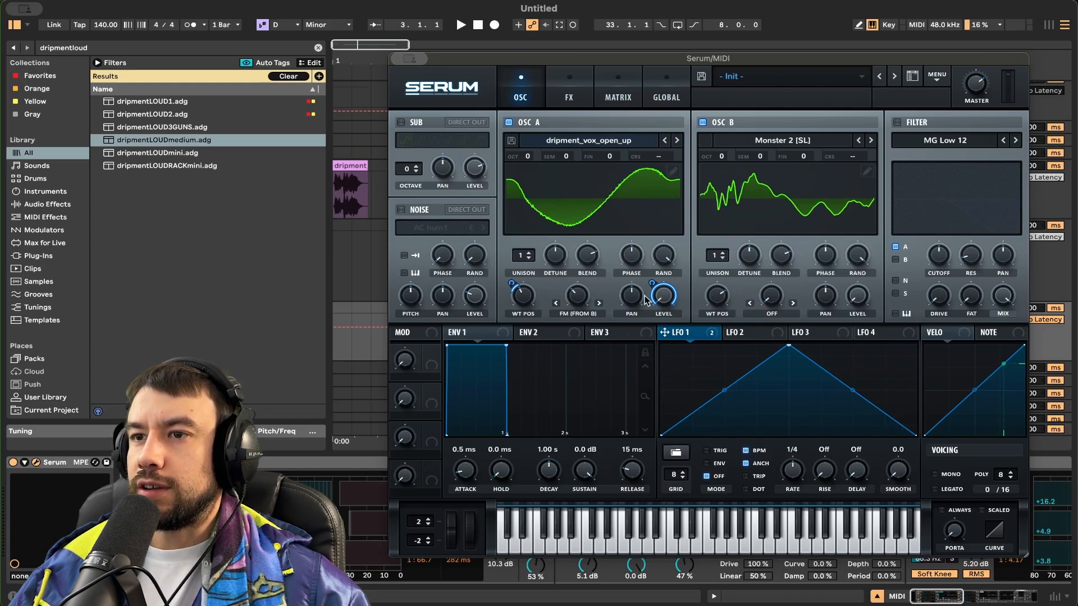
pyautogui.moveTo(721, 301); pyautogui.dragTo(723, 348)
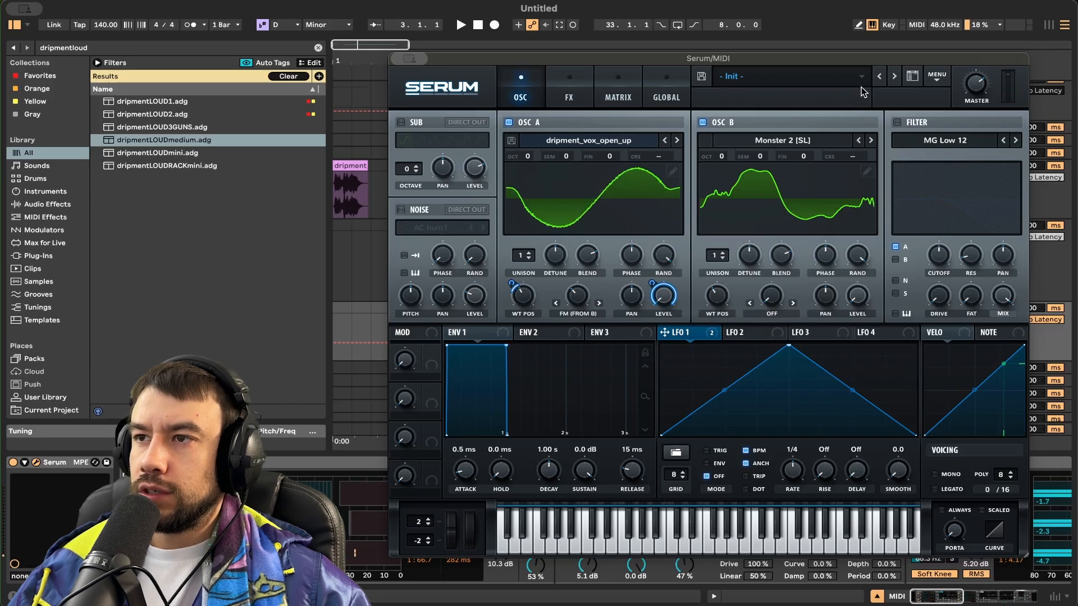
# Step: Enable the filter with the HN 12 type, lower its cutoff and modulate the cutoff and second frequency with LFO 1
pyautogui.click(897, 121)
pyautogui.click(922, 141)
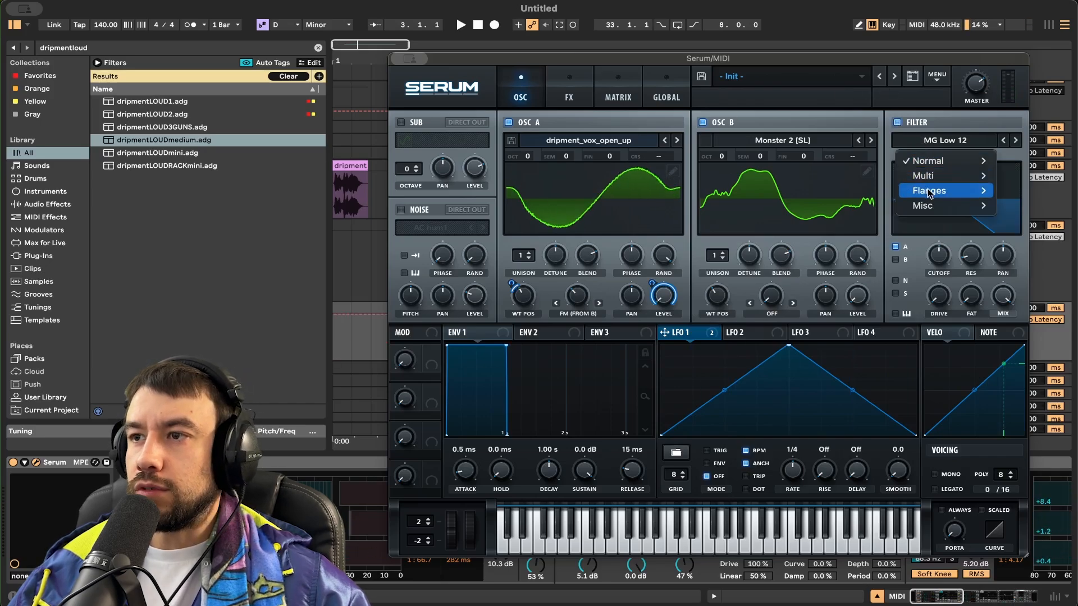
pyautogui.moveTo(976, 183)
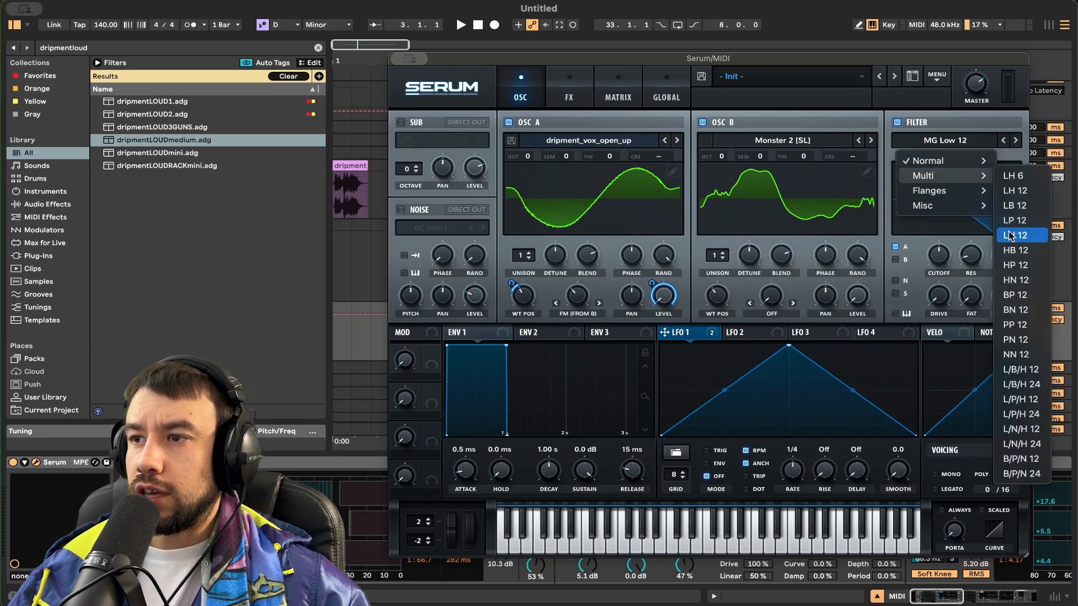
pyautogui.click(1022, 285)
pyautogui.moveTo(940, 256); pyautogui.dragTo(939, 275)
pyautogui.moveTo(940, 275); pyautogui.dragTo(939, 289)
pyautogui.moveTo(665, 333); pyautogui.dragTo(940, 259)
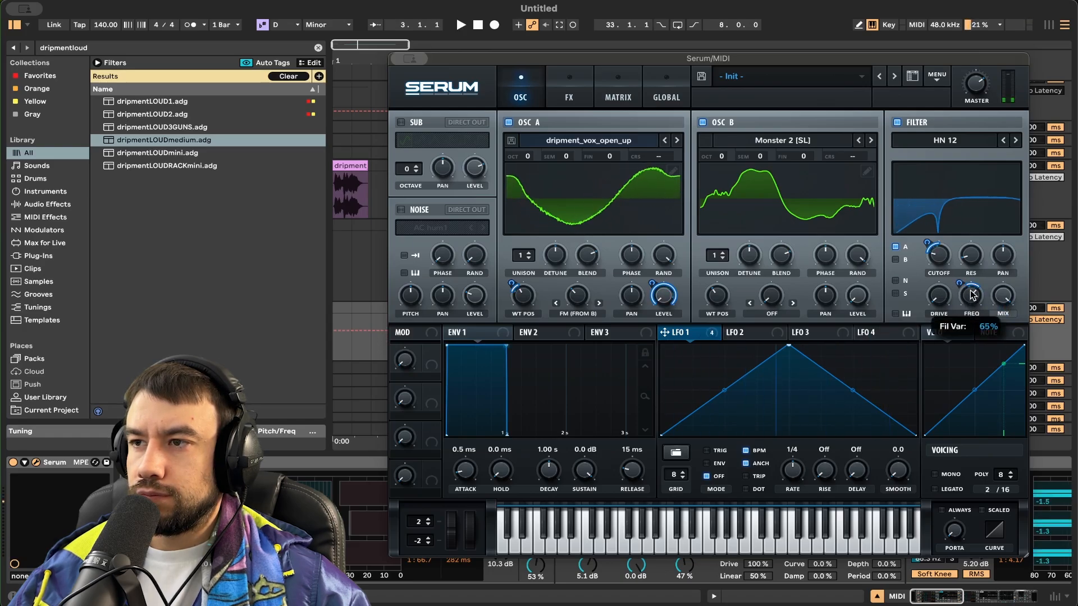
# Step: Enable Serum's Tube distortion and compressor effects, switching the compressor to multiband with about 11.3 dB of gain
pyautogui.click(570, 85)
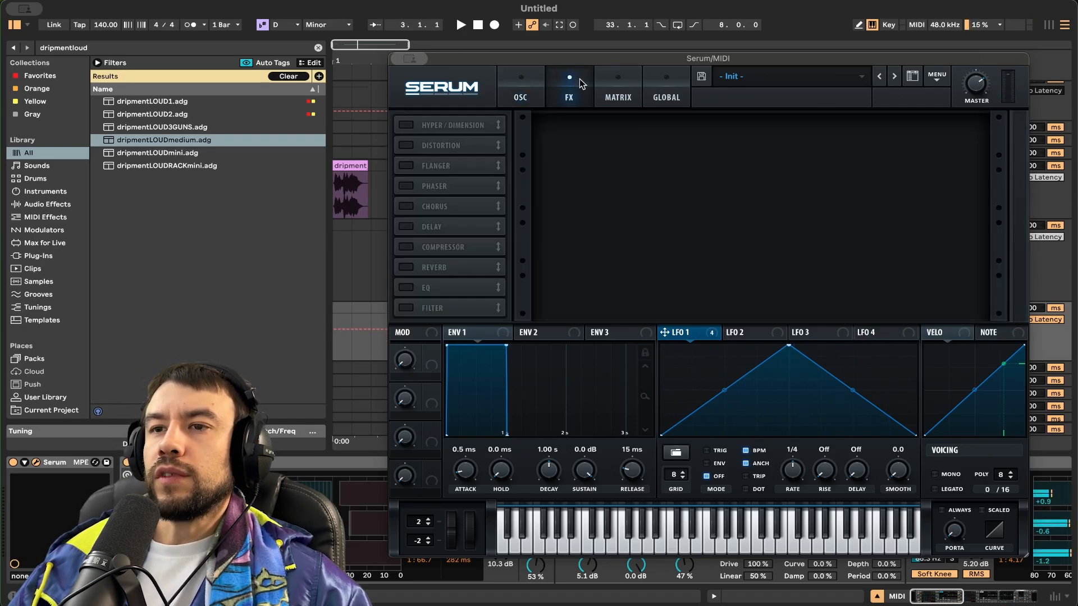
pyautogui.click(405, 247)
pyautogui.click(406, 146)
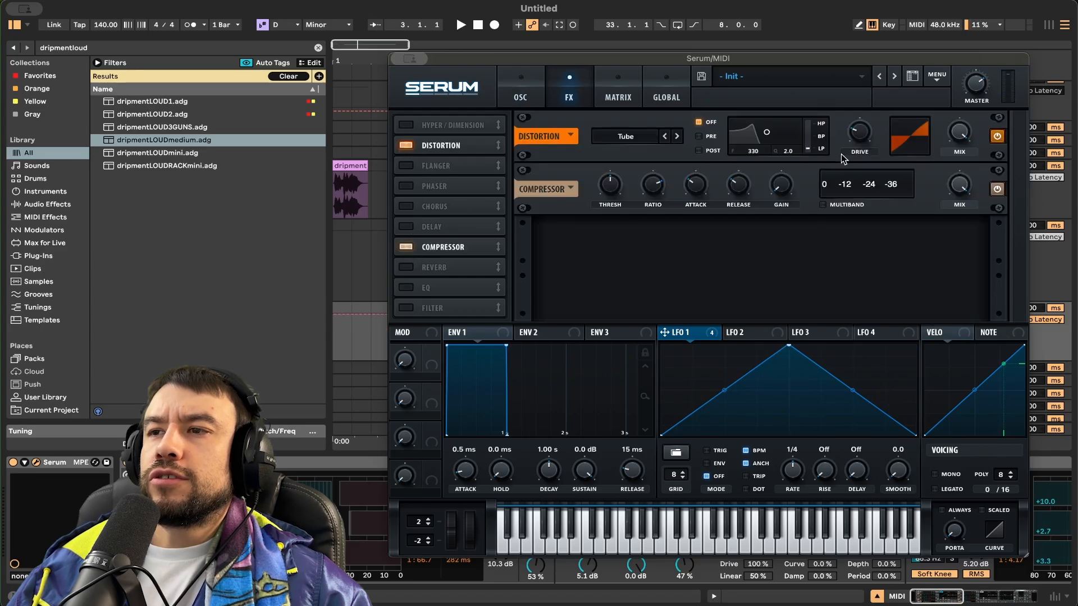
pyautogui.click(822, 204)
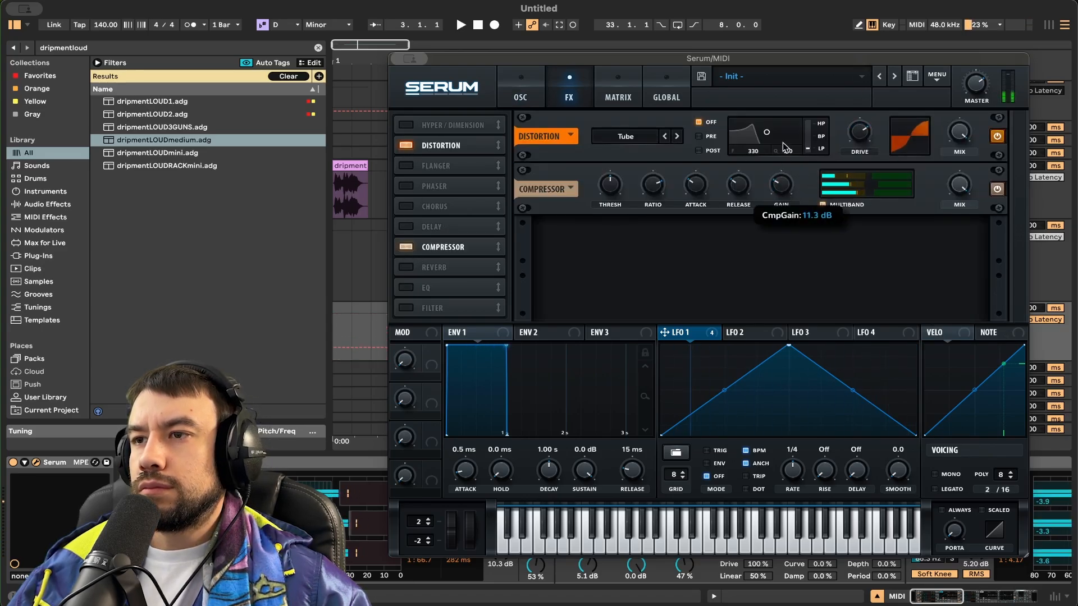
# Step: Set LFO 1 to Trig mode with a 1/4 triplet rate, and raise oscillator B's wavetable position to about 192
pyautogui.click(522, 90)
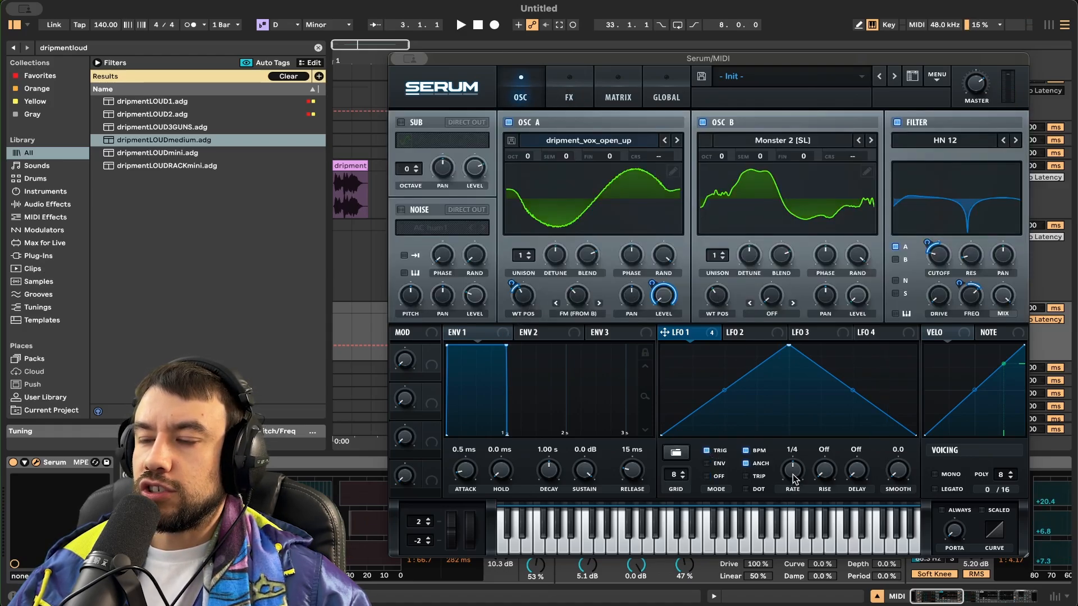
pyautogui.moveTo(793, 478); pyautogui.dragTo(794, 459)
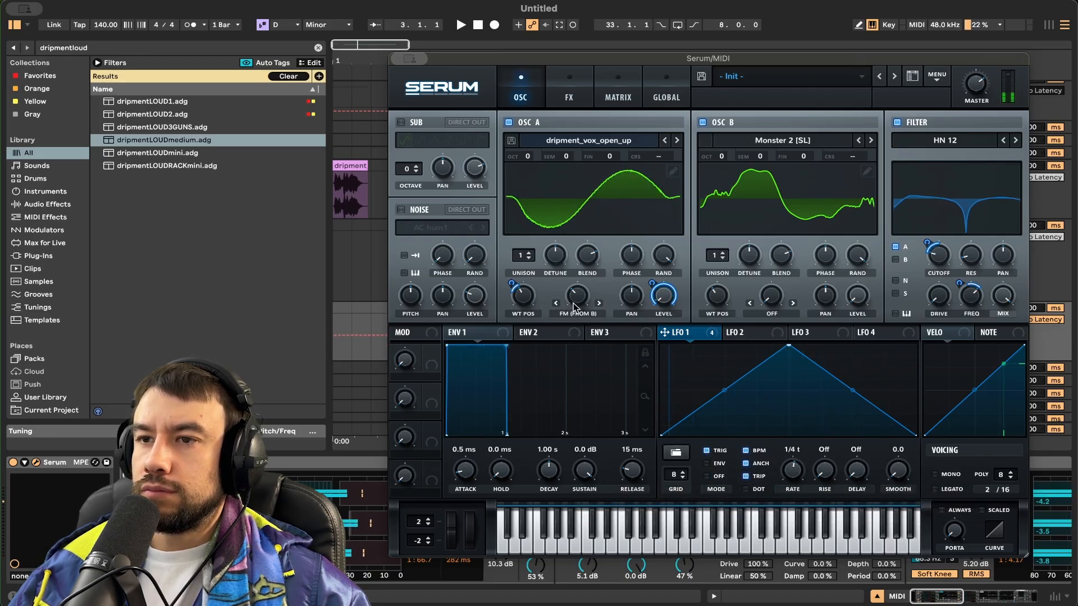
pyautogui.moveTo(709, 299); pyautogui.dragTo(716, 253)
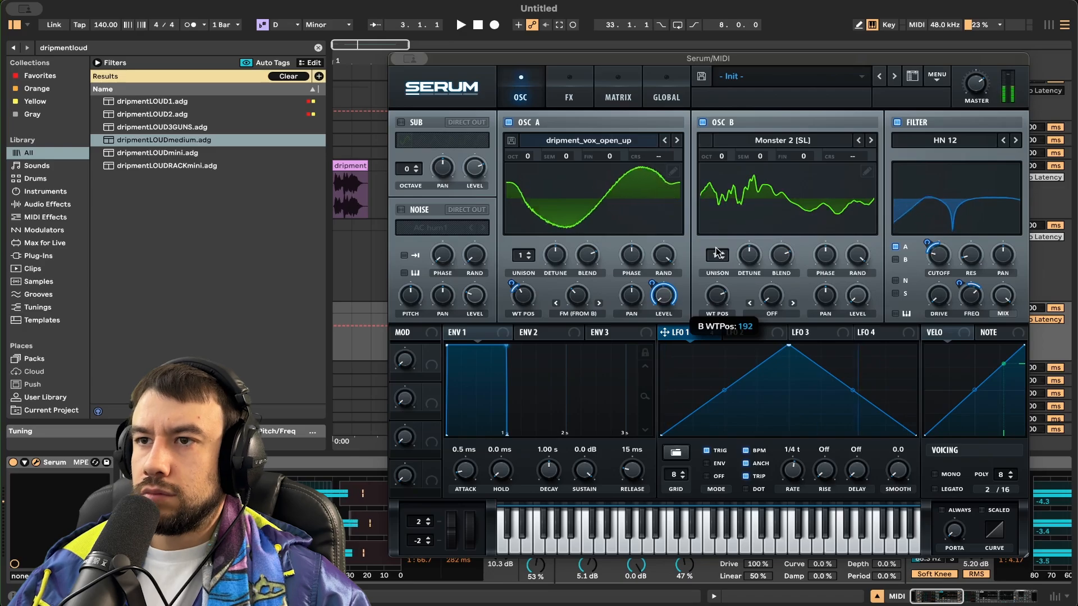
# Step: Save the Serum preset as dripment_bass_vocaltable2.fxp in the User folder
pyautogui.click(706, 79)
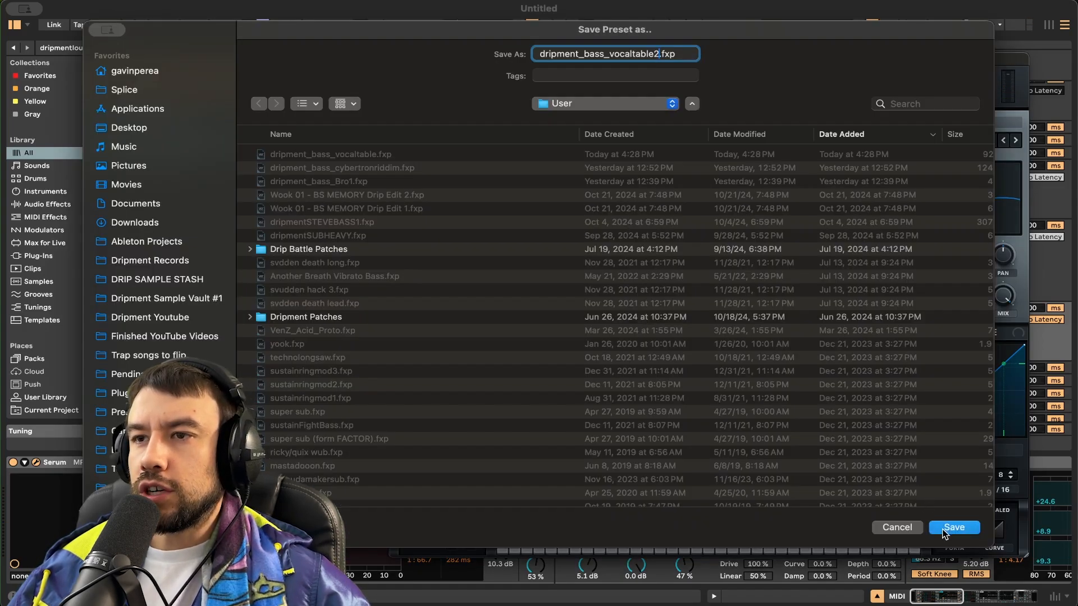
pyautogui.click(949, 527)
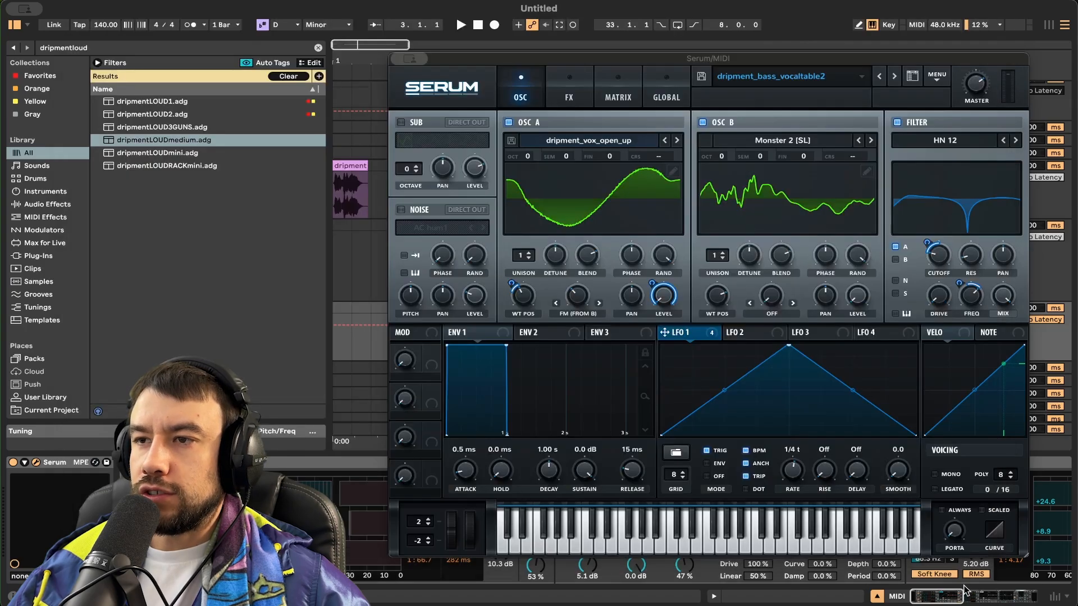
# Step: Close the Serum window, insert a new MIDI track below the Serum track and turn off the arrangement's automation display
pyautogui.click(410, 59)
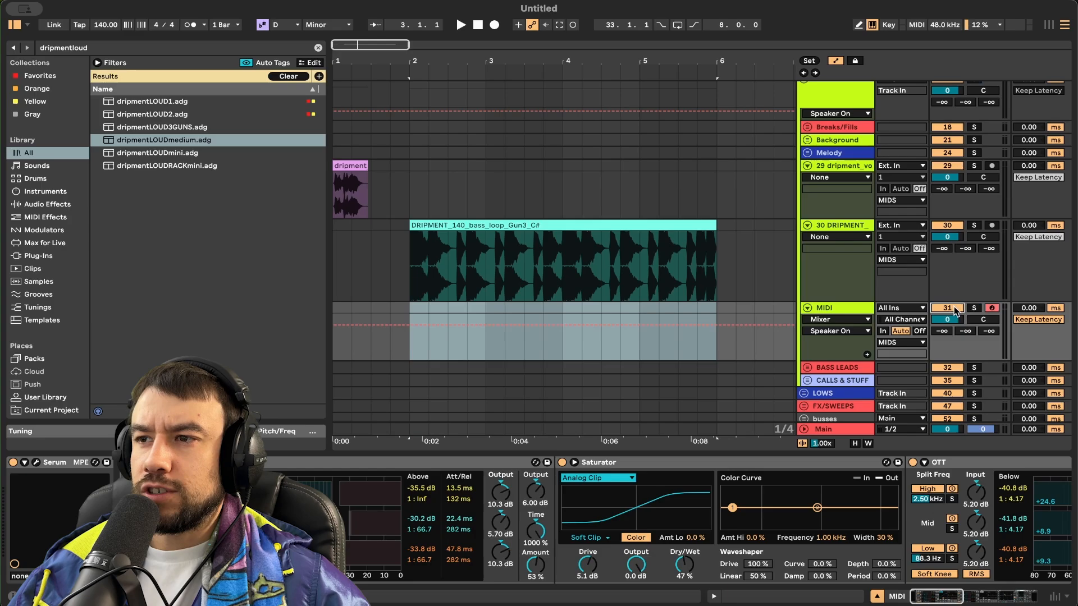
pyautogui.press('super+shift+t')
pyautogui.scroll(-2, 618, 273)
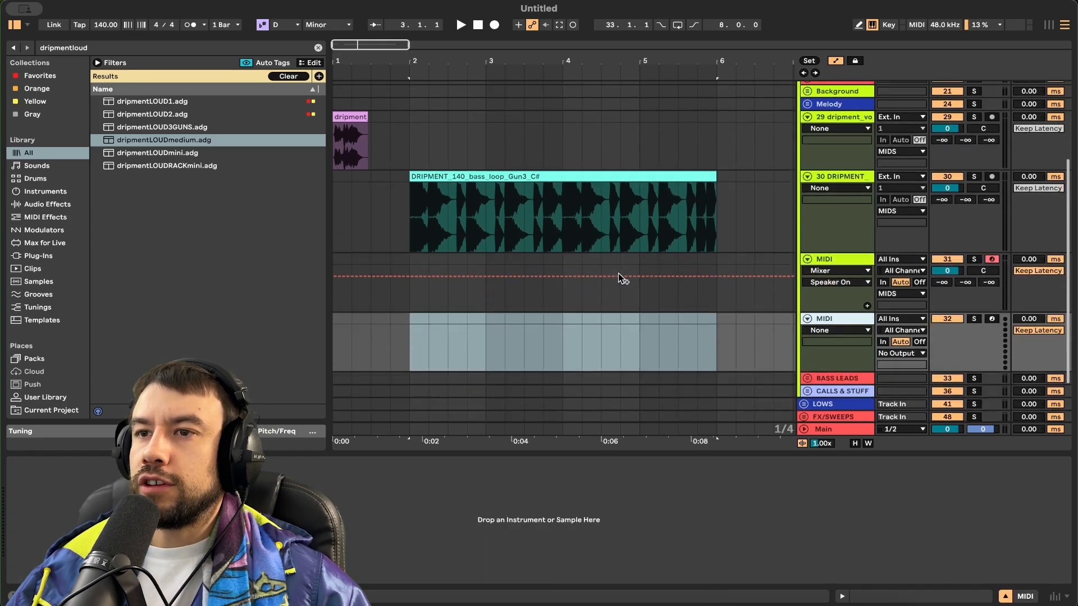
pyautogui.scroll(2, 492, 242)
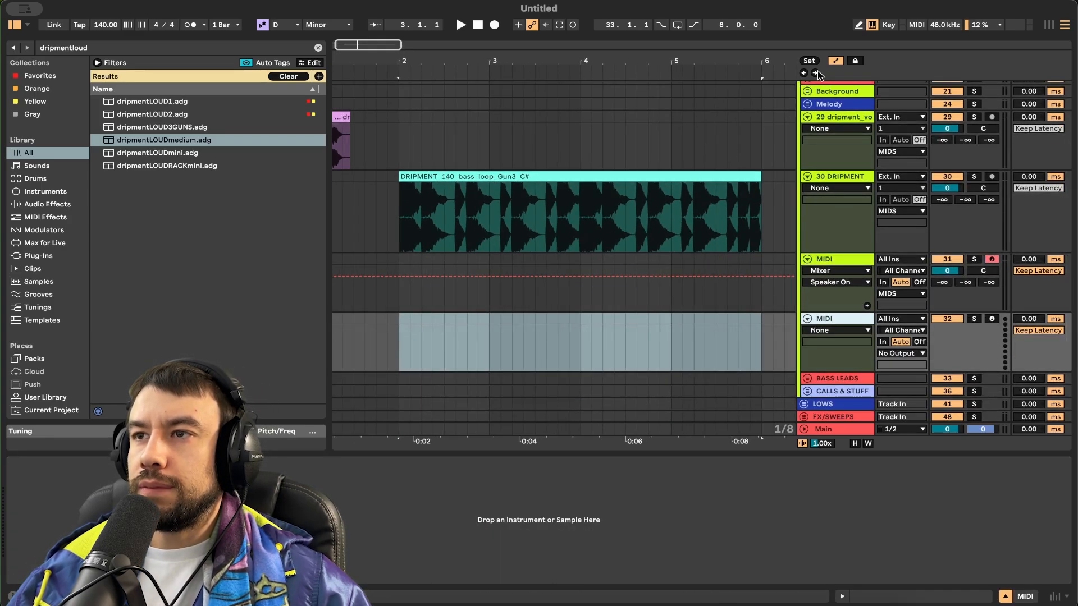
pyautogui.click(836, 60)
# Step: Split the bass loop clip around the hit from 3.4.1 to about 3.4.3 and delete the audio on both sides of it
pyautogui.scroll(10, 565, 219)
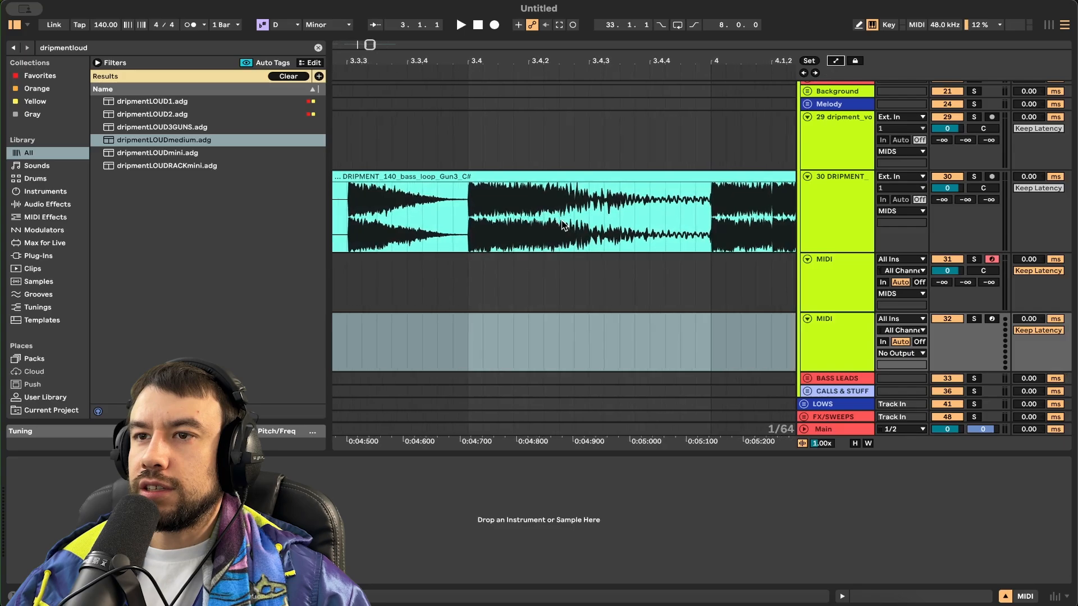
pyautogui.moveTo(469, 205); pyautogui.dragTo(630, 209)
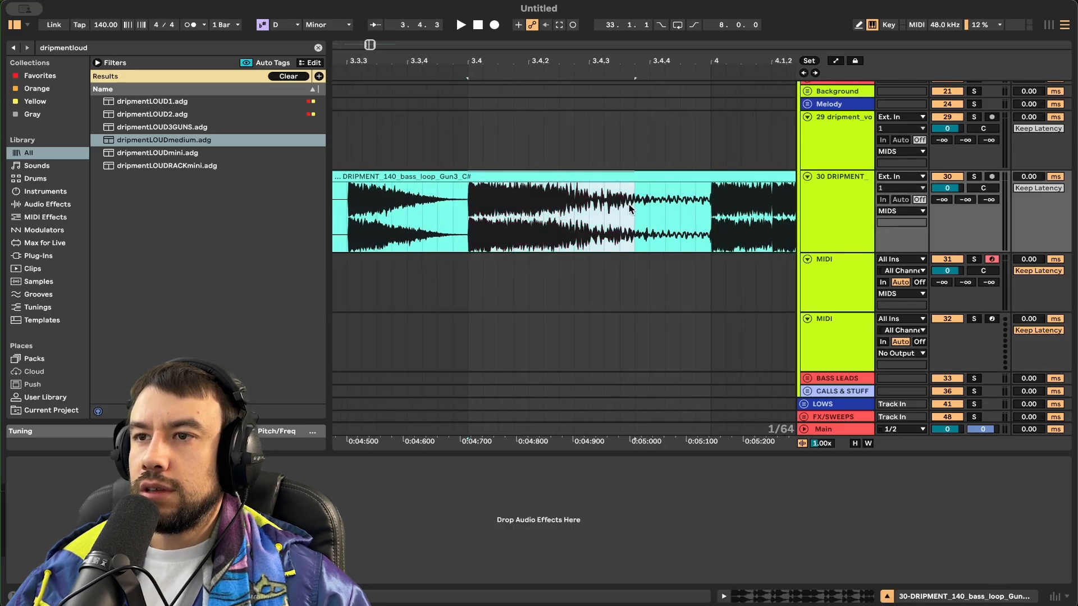
pyautogui.press('super+e')
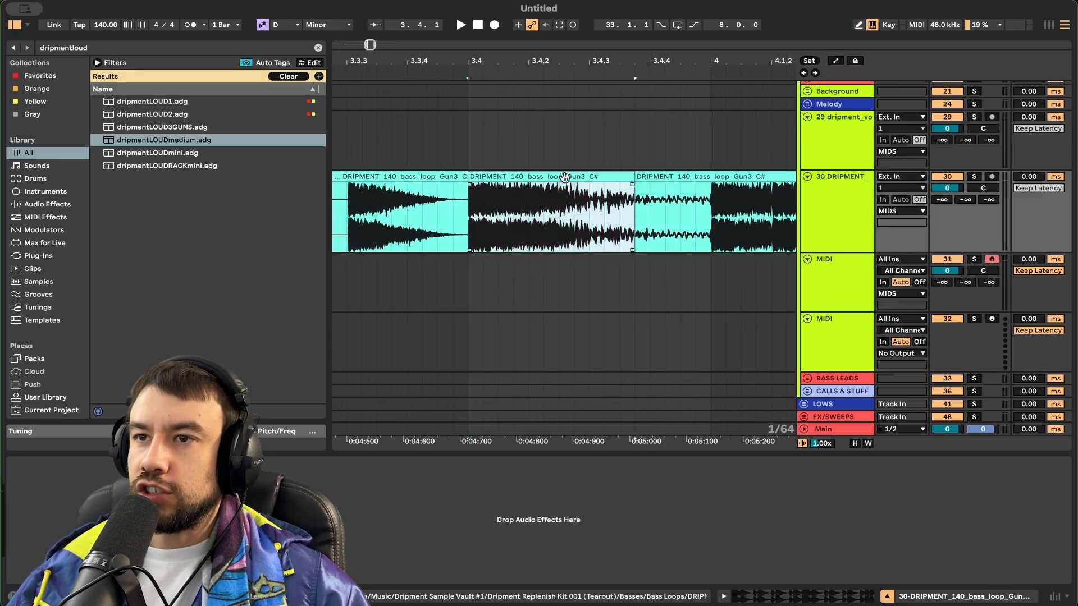
pyautogui.scroll(-5, 590, 178)
pyautogui.click(647, 178)
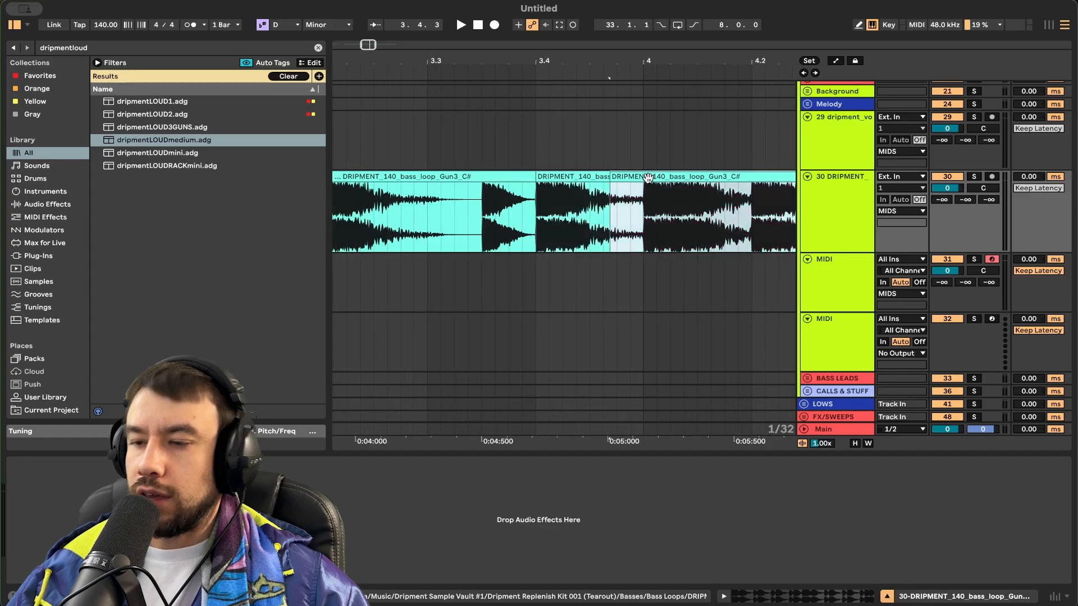
pyautogui.press('Delete')
pyautogui.click(504, 178)
pyautogui.press('Delete')
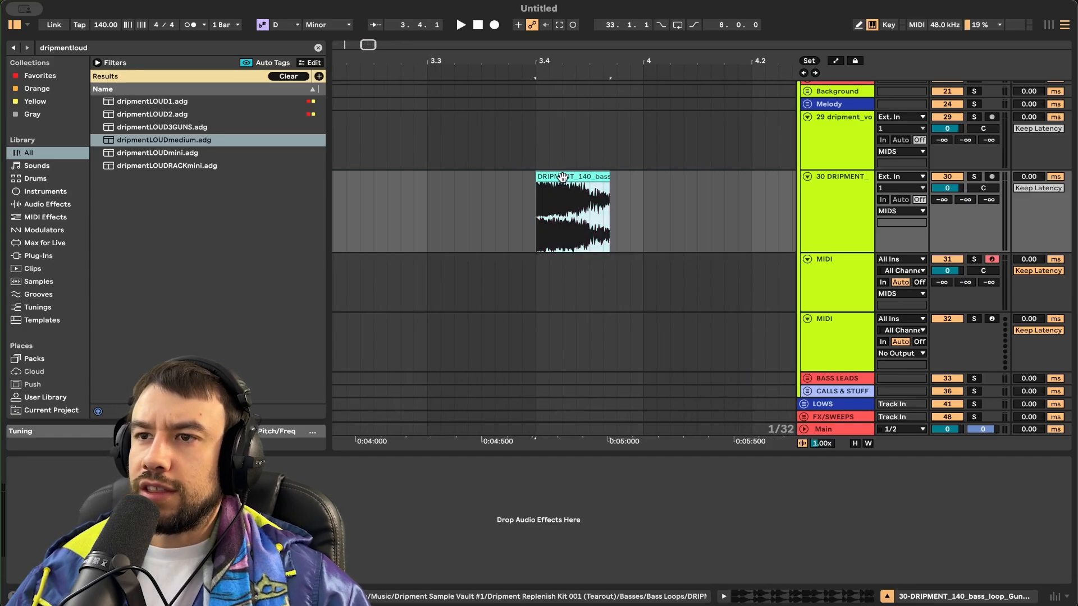
# Step: Consolidate the isolated bass hit into its own clip
pyautogui.rightClick(562, 178)
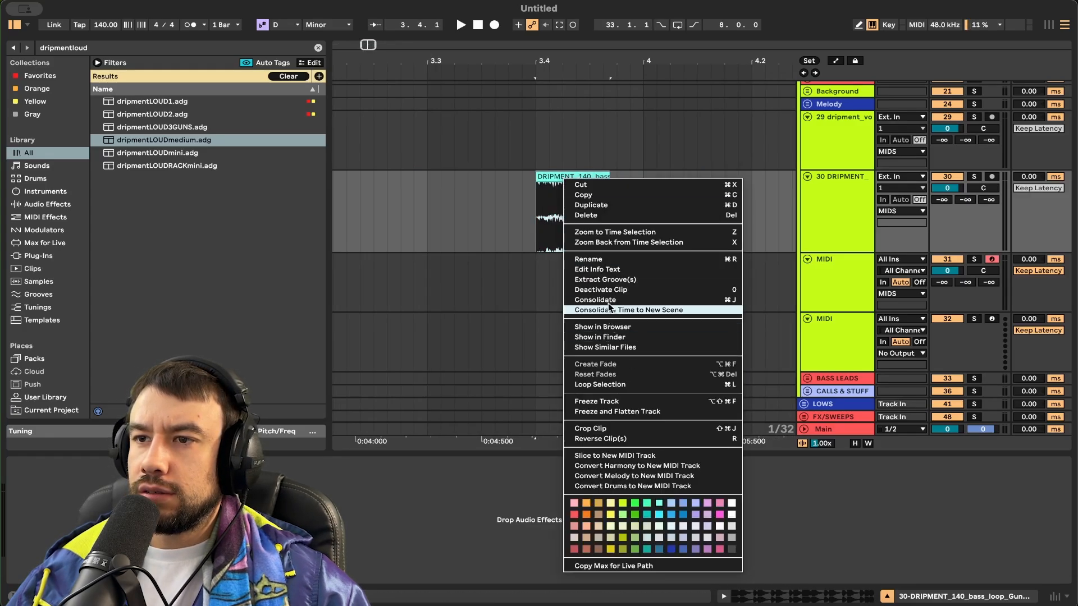
pyautogui.click(553, 224)
pyautogui.press('super+j')
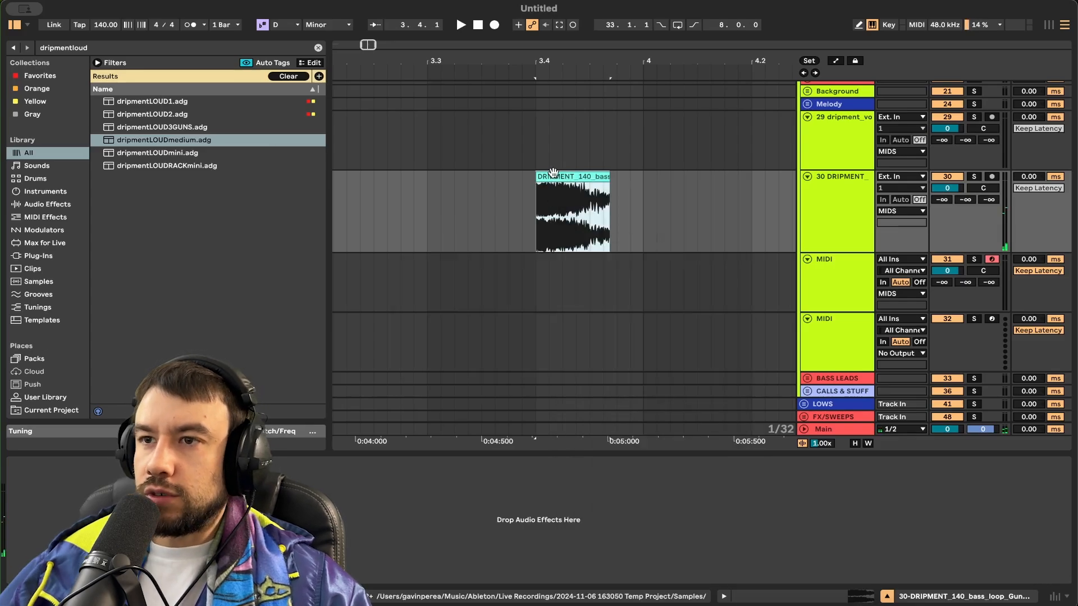
# Step: Collapse the dripmentLOUD effect rack on the Serum track and copy it onto the new MIDI track
pyautogui.scroll(-5, 604, 286)
pyautogui.scroll(-3, 671, 324)
pyautogui.scroll(-3, 669, 322)
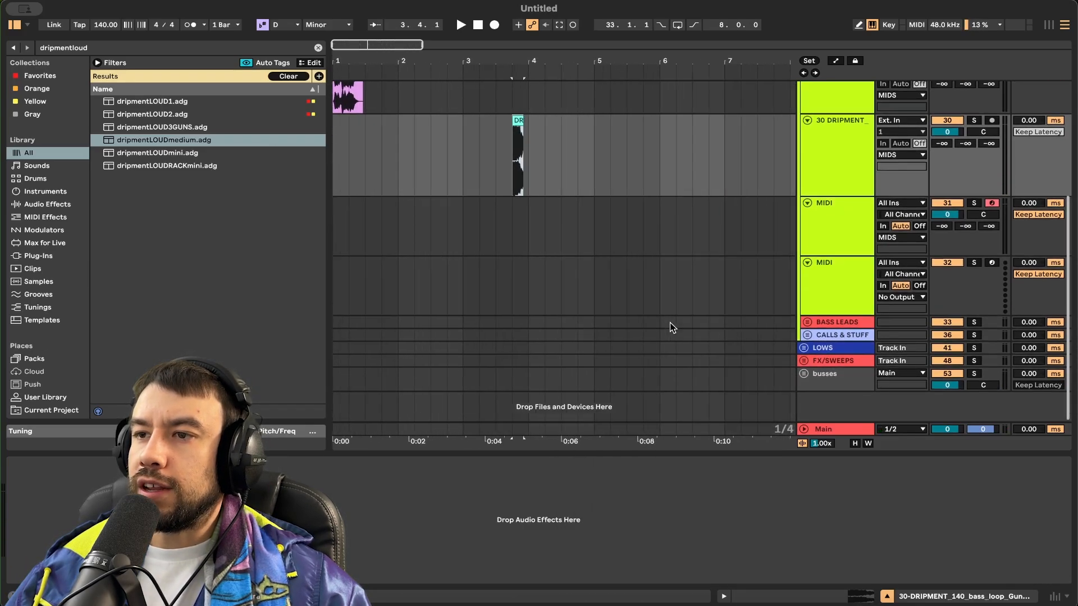
pyautogui.scroll(3, 786, 348)
pyautogui.click(836, 298)
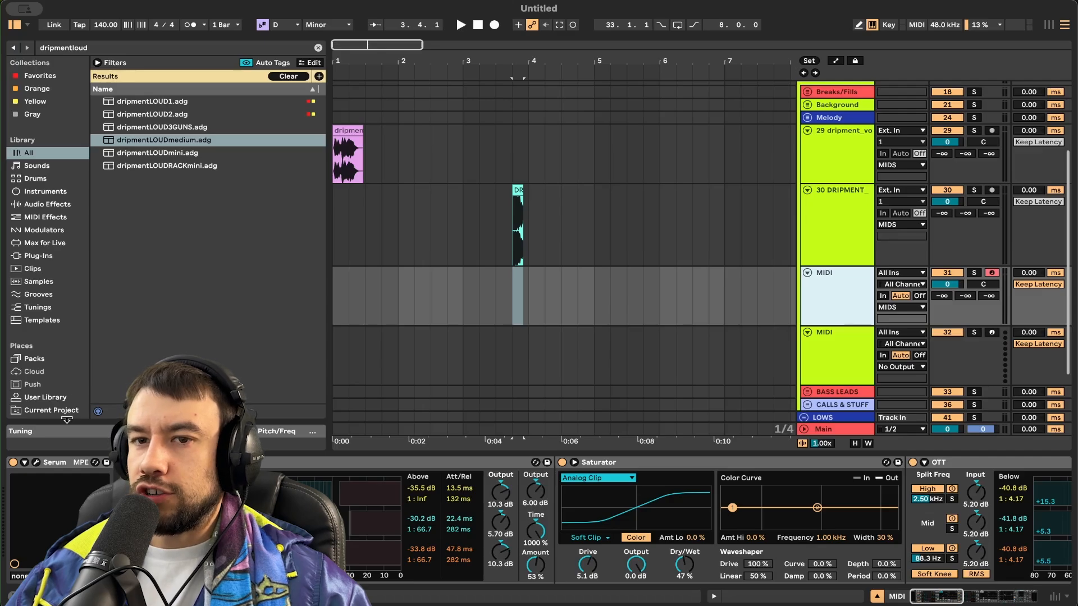
pyautogui.click(839, 341)
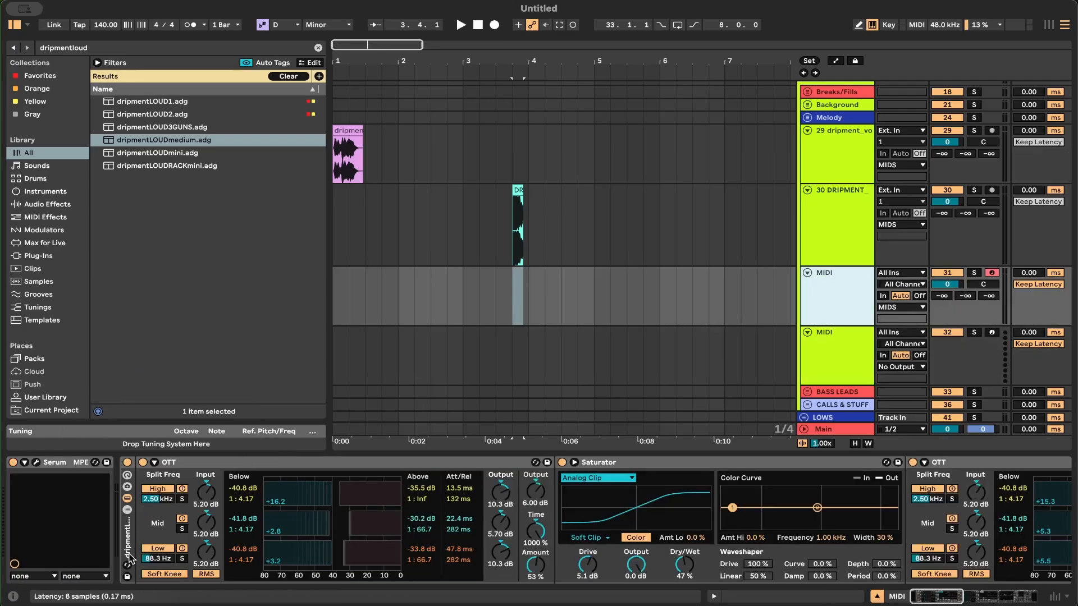
pyautogui.doubleClick(129, 558)
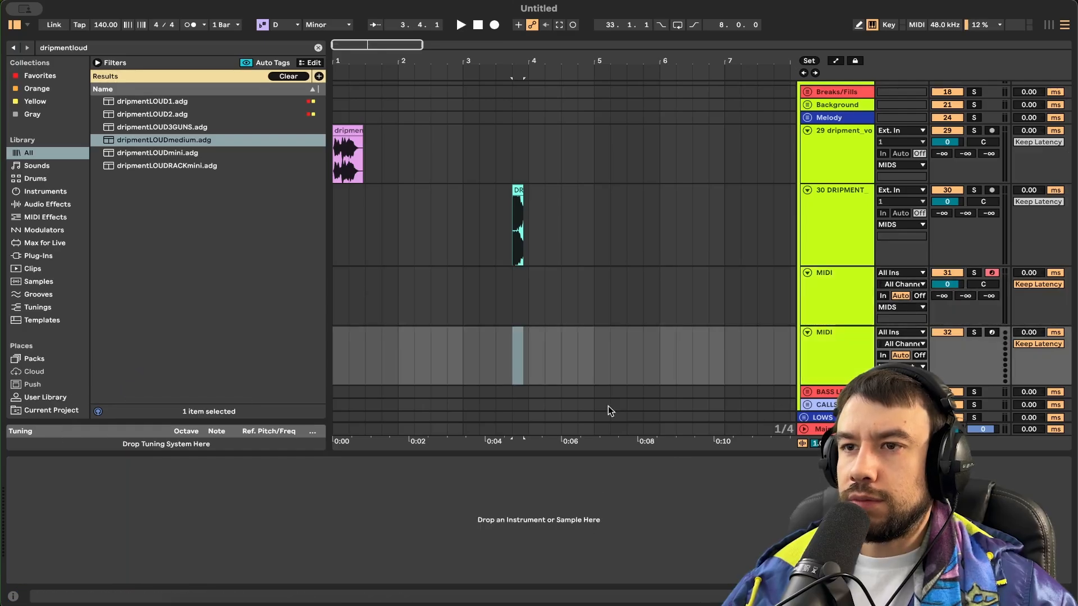
pyautogui.click(831, 284)
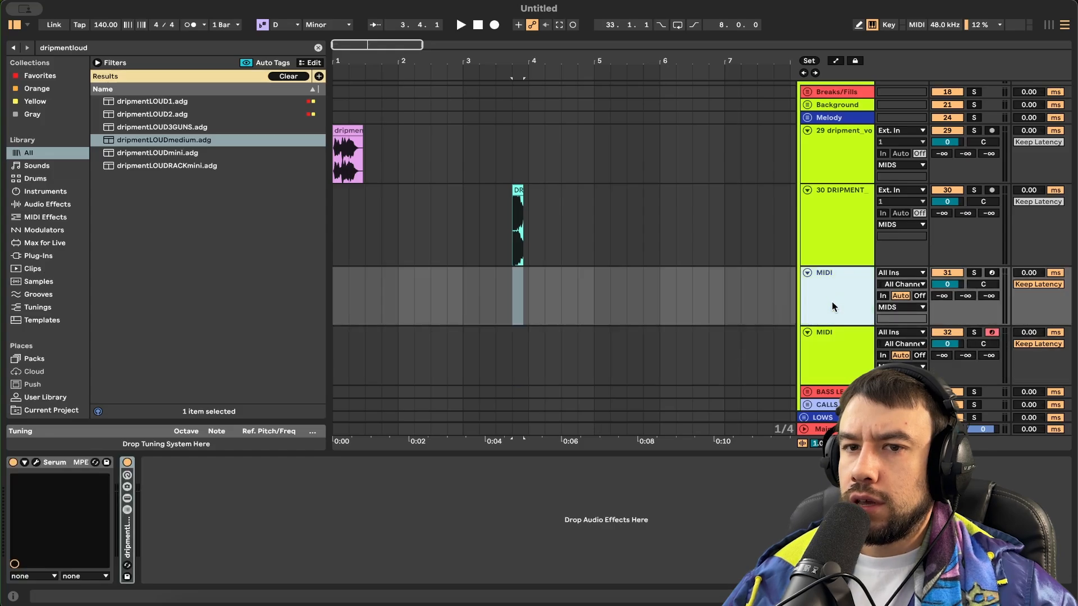
pyautogui.click(841, 343)
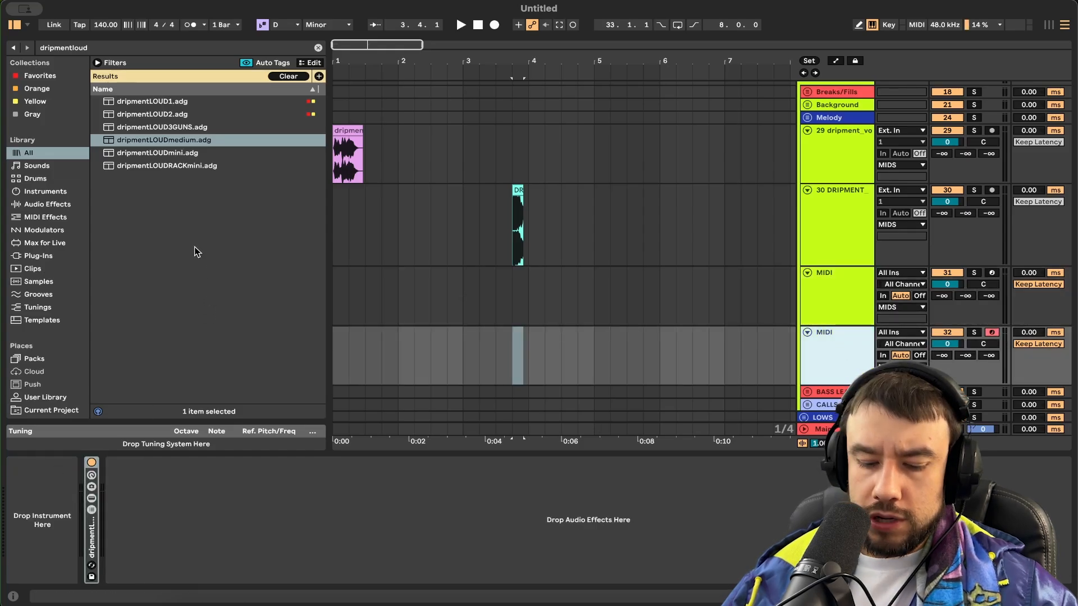
# Step: Load Serum on the new MIDI track and import the isolated bass hit into oscillator A as a wavetable
pyautogui.press('super+f')
pyautogui.write('serum')
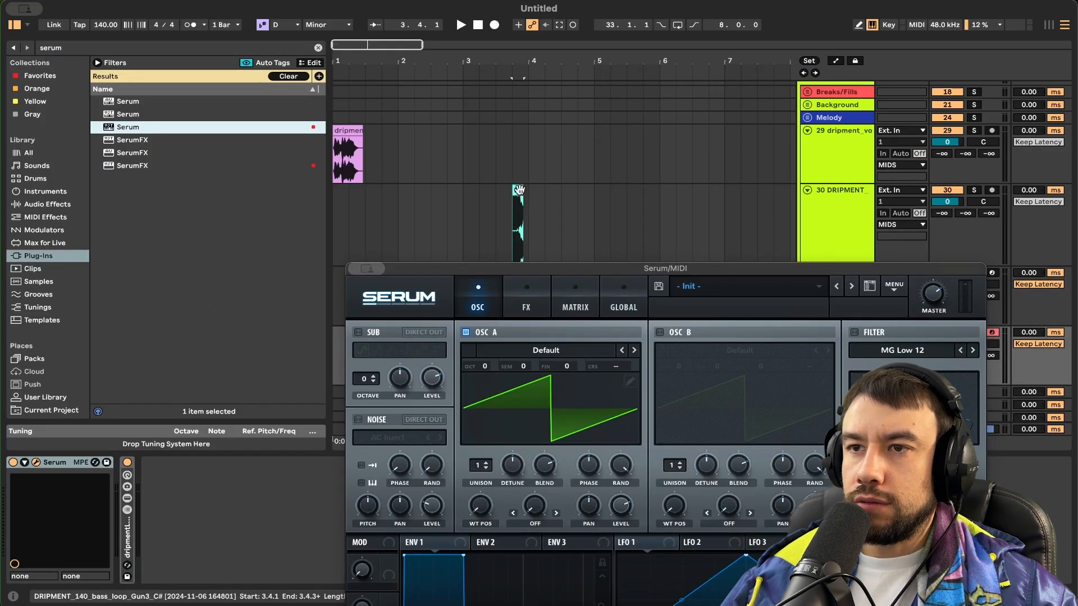
pyautogui.moveTo(523, 225); pyautogui.dragTo(525, 396)
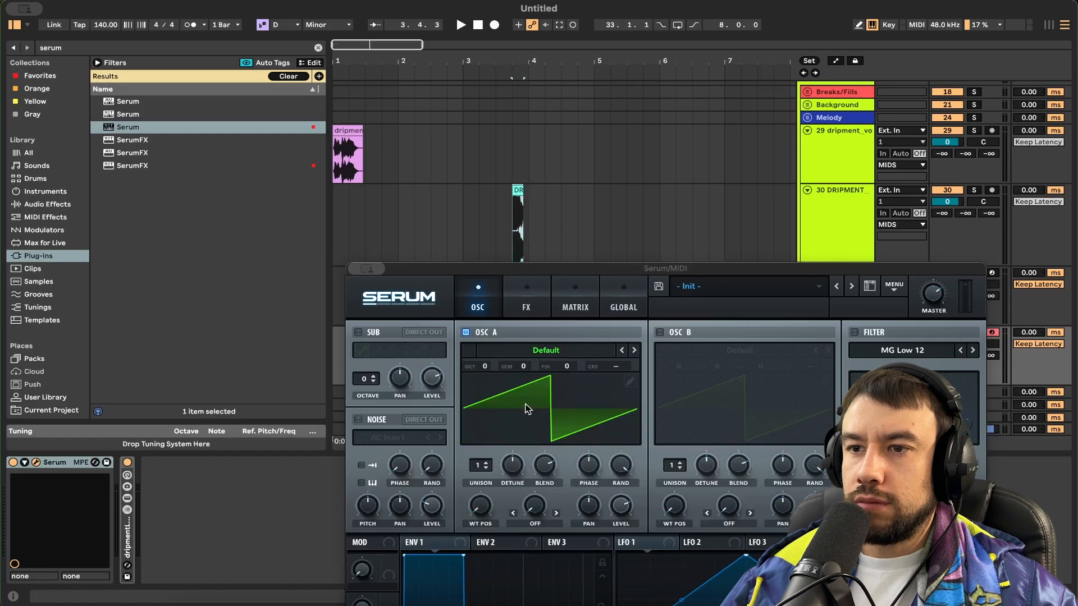
# Step: Open oscillator A's wavetable editor and remove the silent first frame
pyautogui.doubleClick(630, 380)
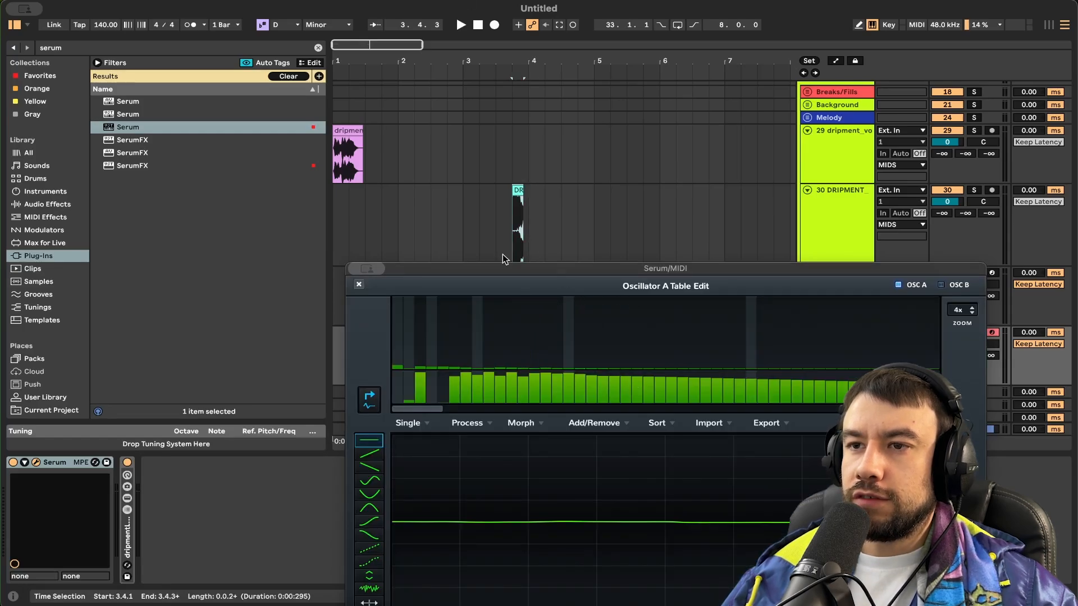
pyautogui.moveTo(503, 265); pyautogui.dragTo(476, 2)
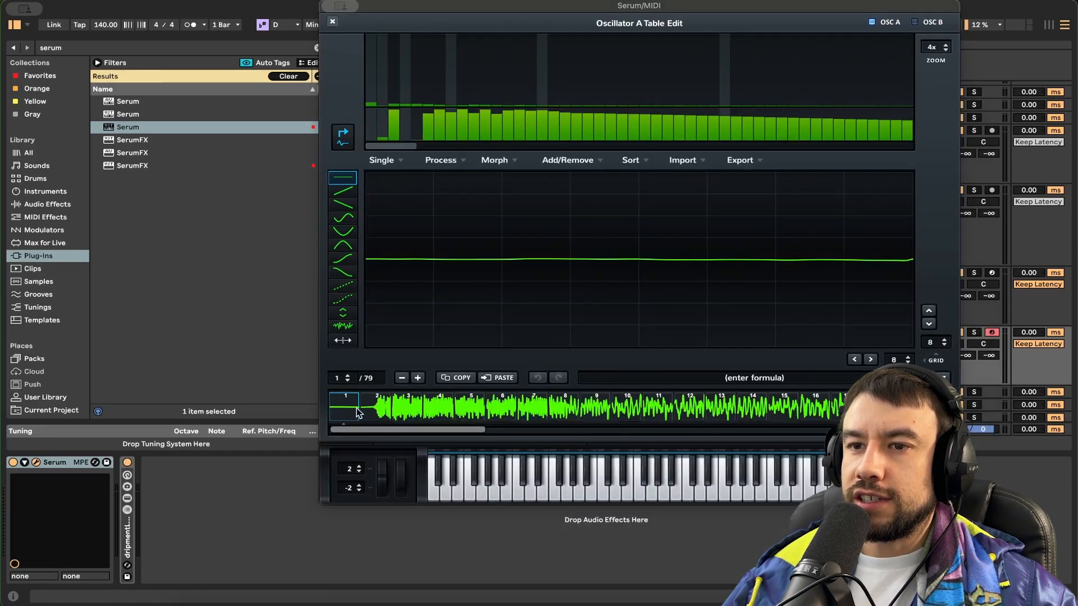
pyautogui.click(585, 163)
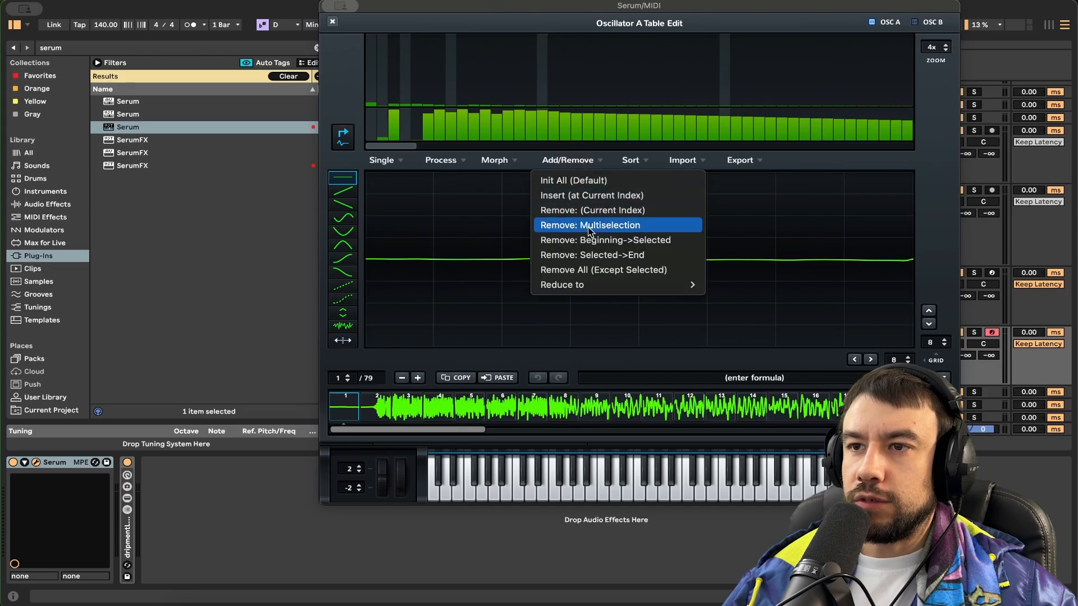
pyautogui.click(599, 256)
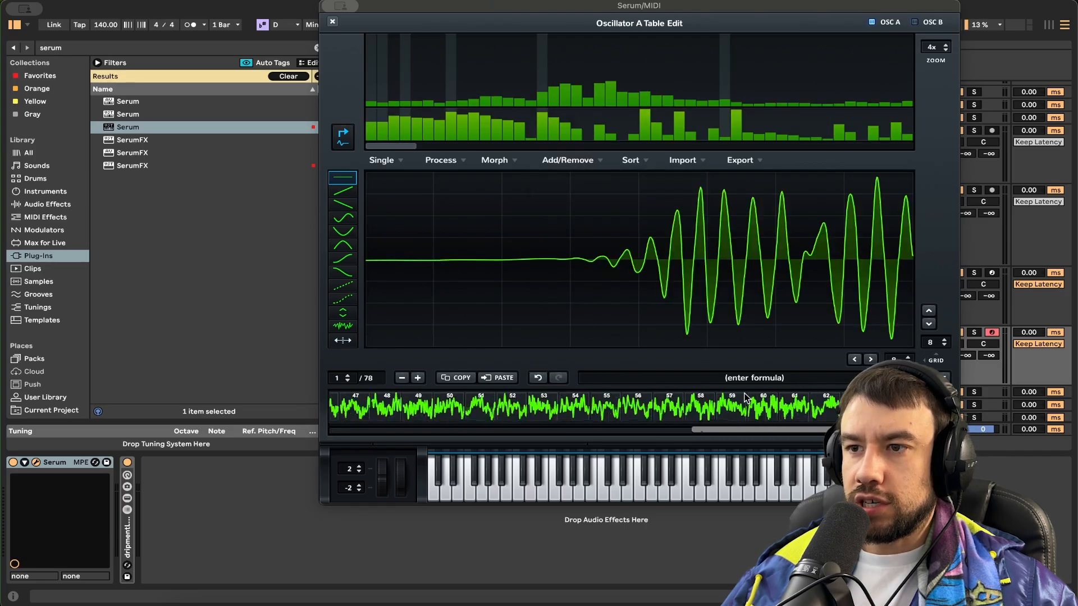
# Step: Apply X-Fade Edges (Grid Size) and Morph - Crossfade to the wavetable, and close the editor
pyautogui.click(452, 161)
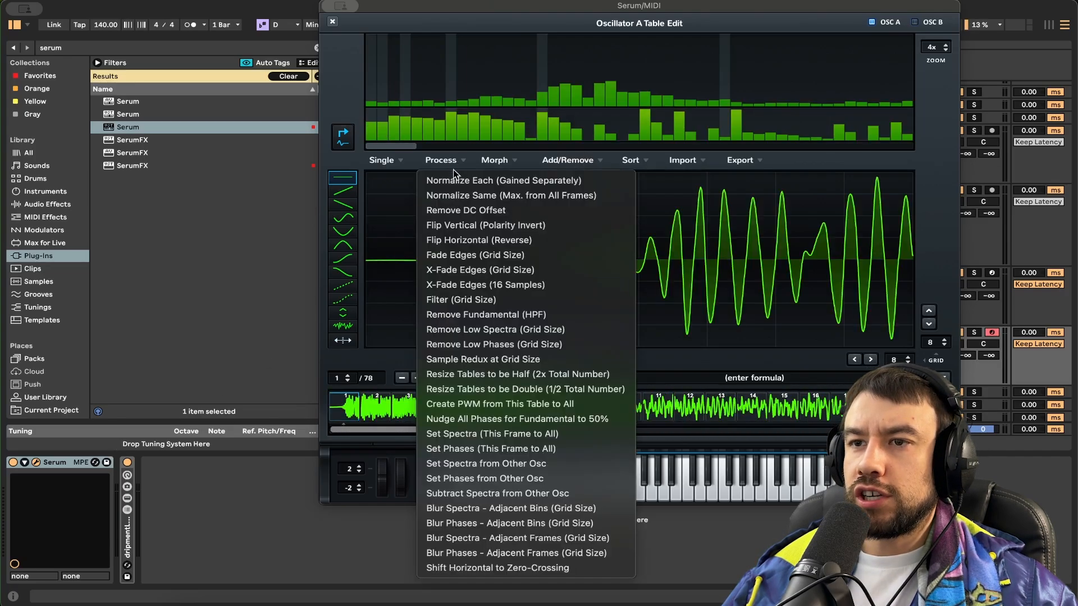
pyautogui.click(459, 271)
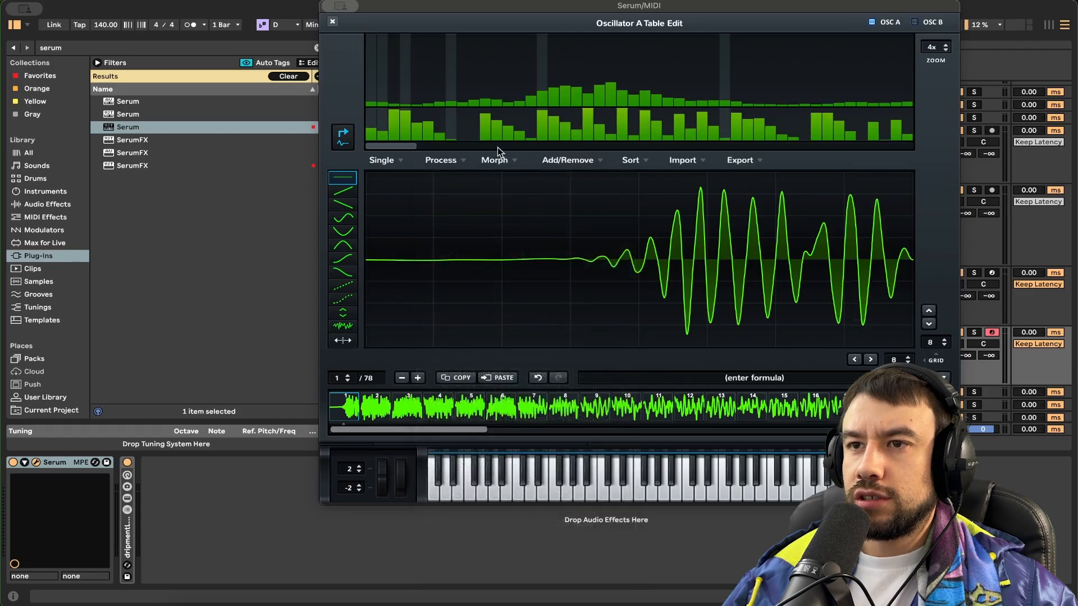
pyautogui.click(498, 161)
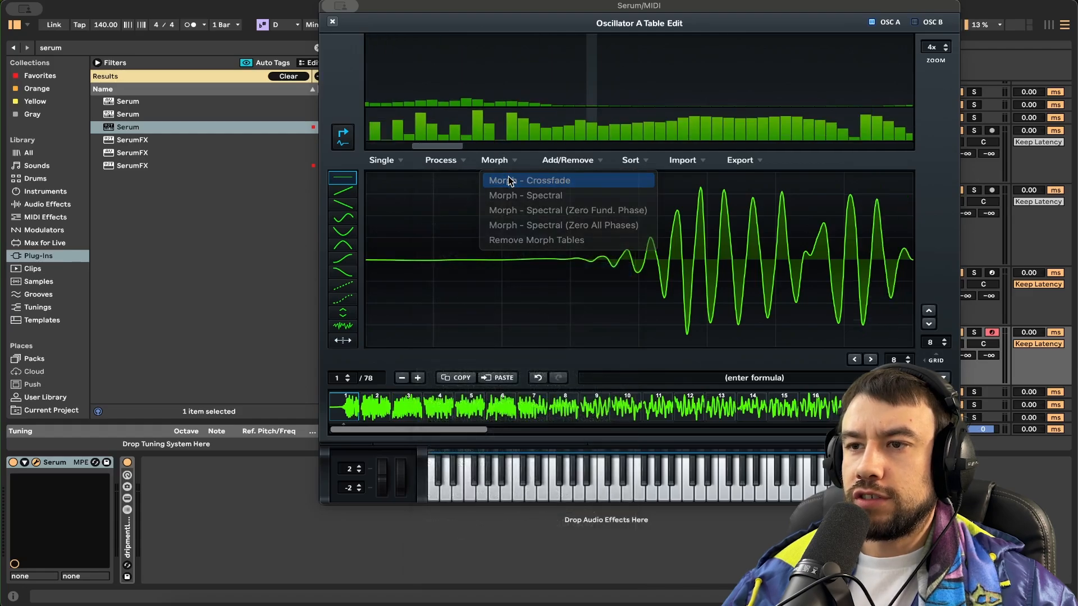
pyautogui.click(510, 181)
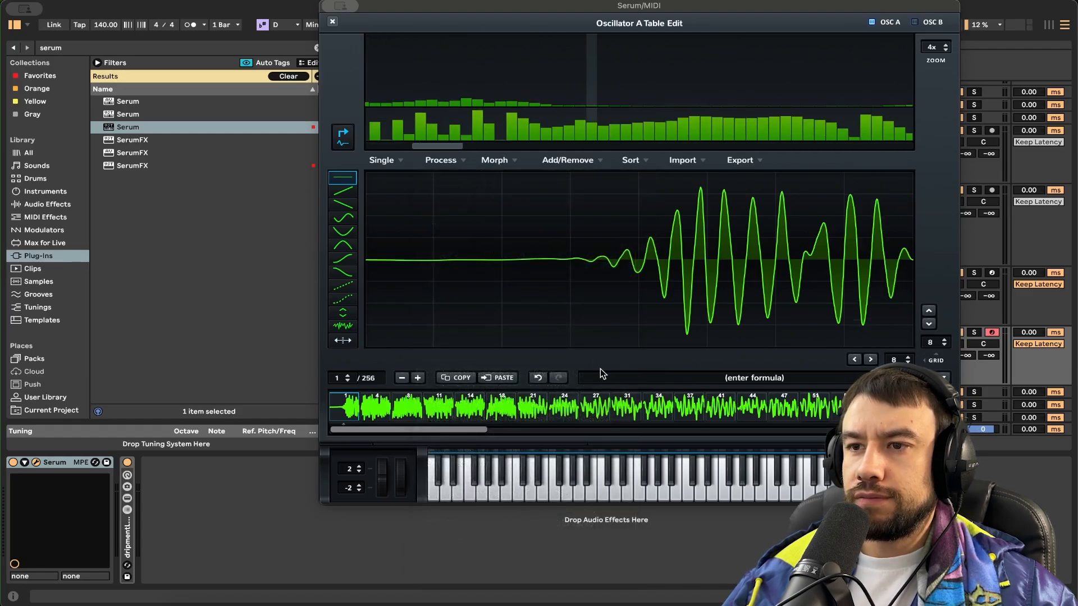
pyautogui.click(334, 21)
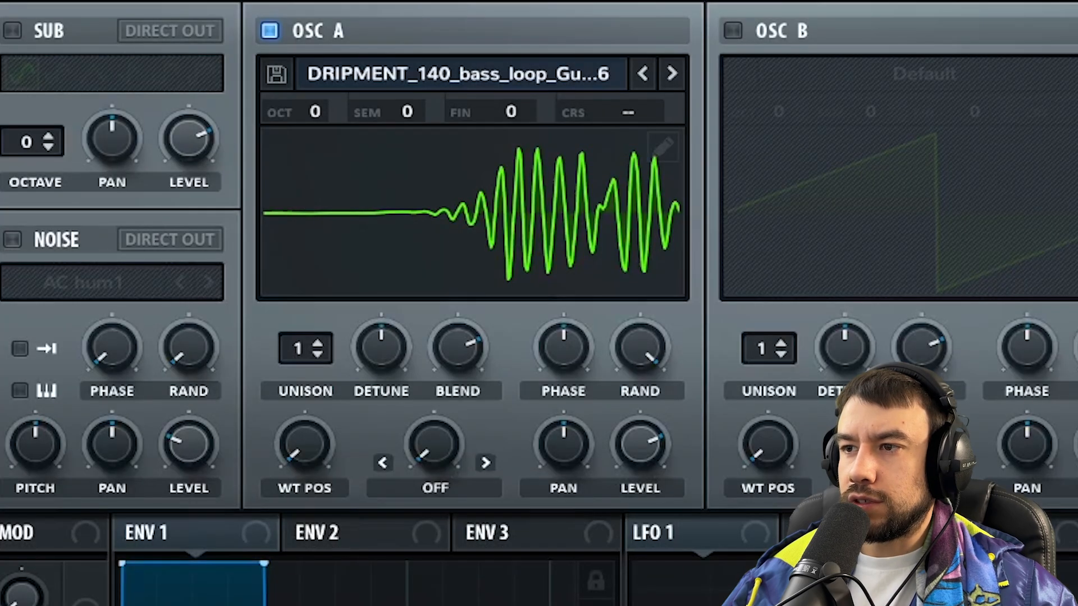
# Step: Solo the new track and audition oscillator A by sweeping its wavetable position up to the end and back to the start
pyautogui.press('super+s')
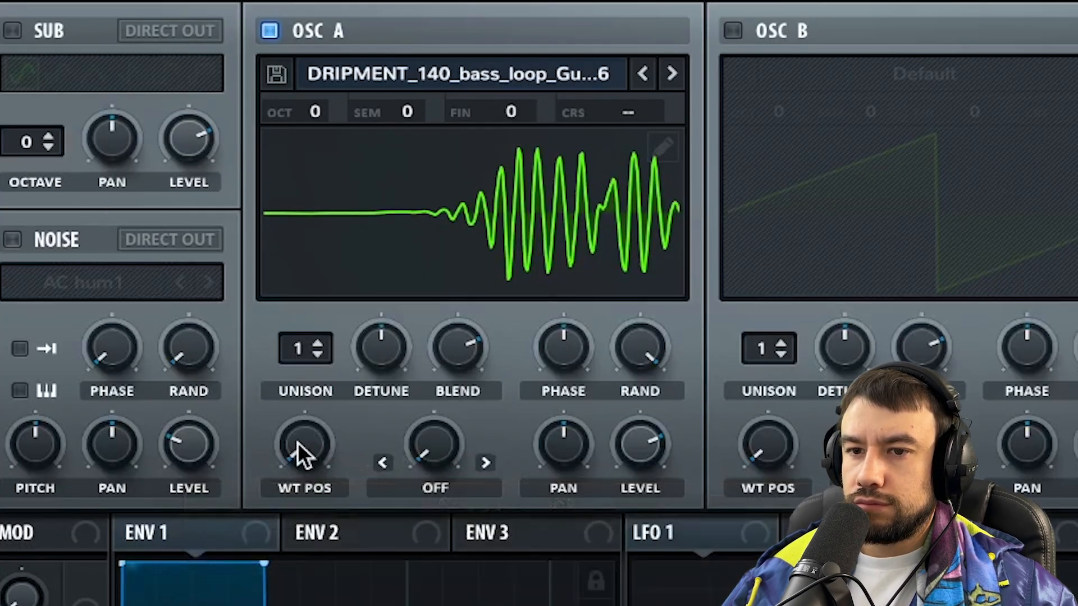
pyautogui.moveTo(298, 442); pyautogui.dragTo(323, 315)
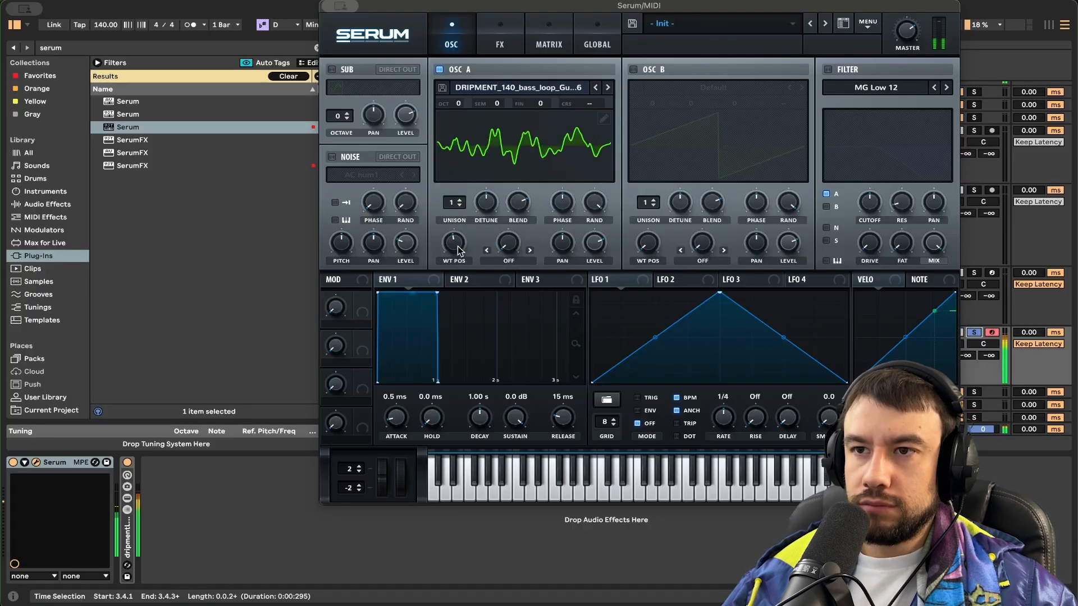
pyautogui.moveTo(458, 250); pyautogui.dragTo(487, 128)
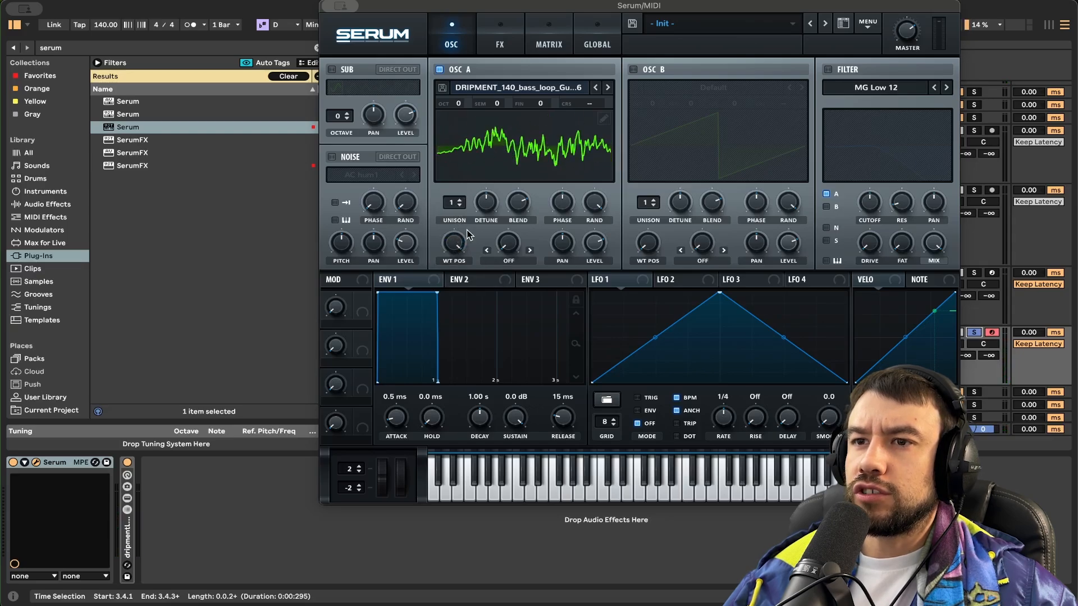
pyautogui.moveTo(469, 235); pyautogui.dragTo(469, 250)
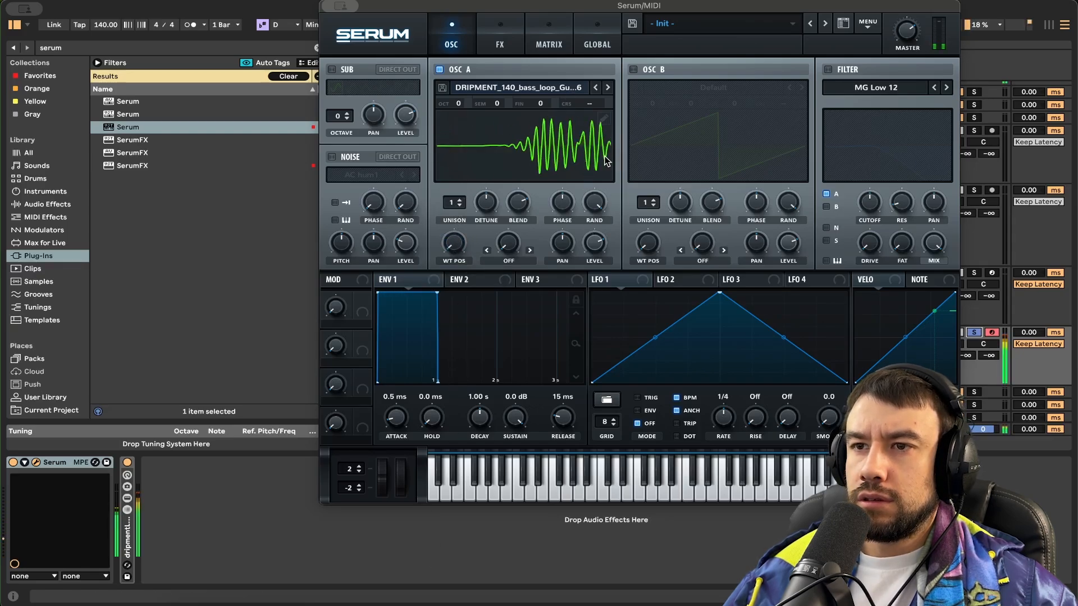
# Step: Remove oscillator A's wavetable frames from the beginning through frame 186 and close the wavetable editor
pyautogui.click(602, 120)
pyautogui.moveTo(455, 431); pyautogui.dragTo(824, 475)
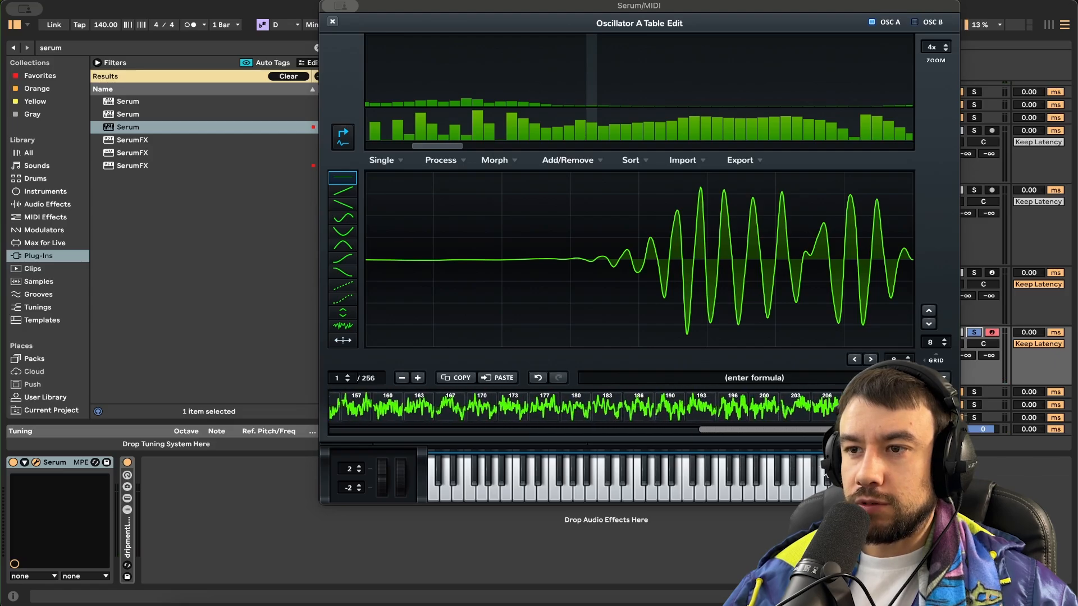
pyautogui.click(642, 398)
pyautogui.click(567, 159)
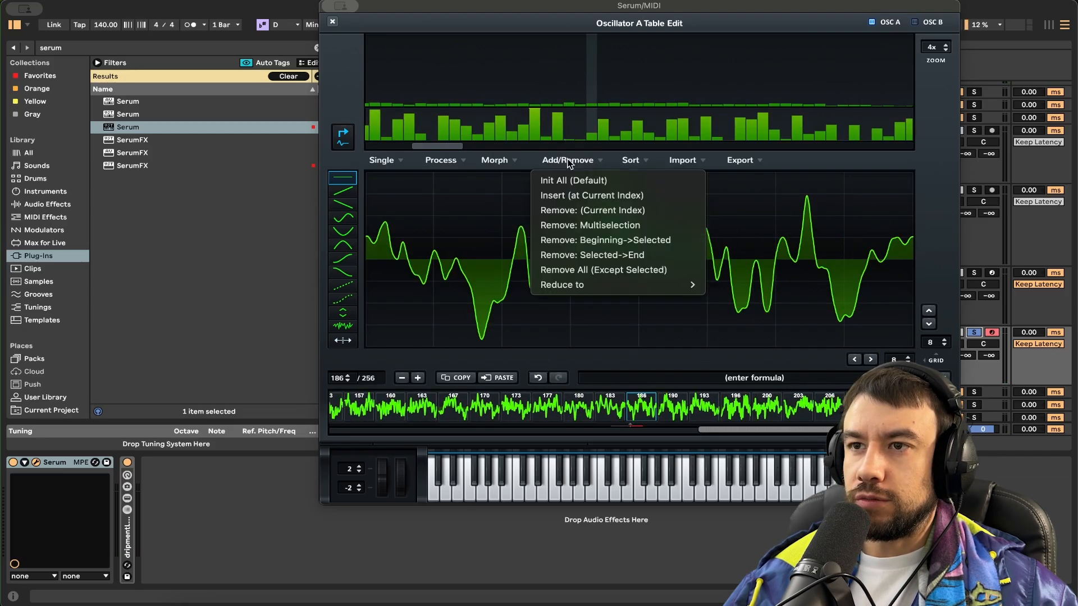
pyautogui.click(603, 240)
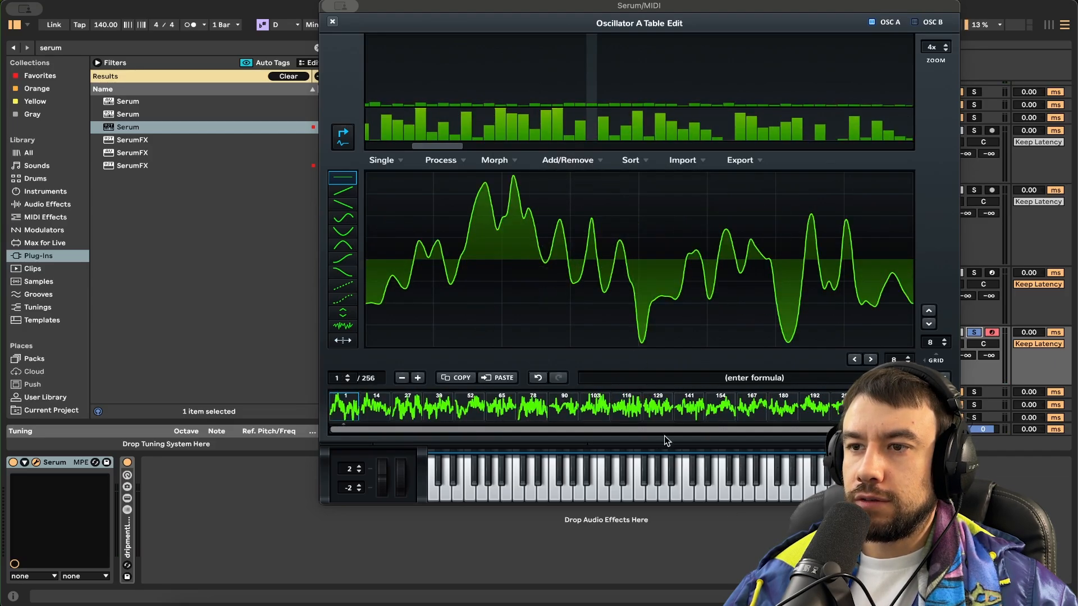
pyautogui.click(332, 23)
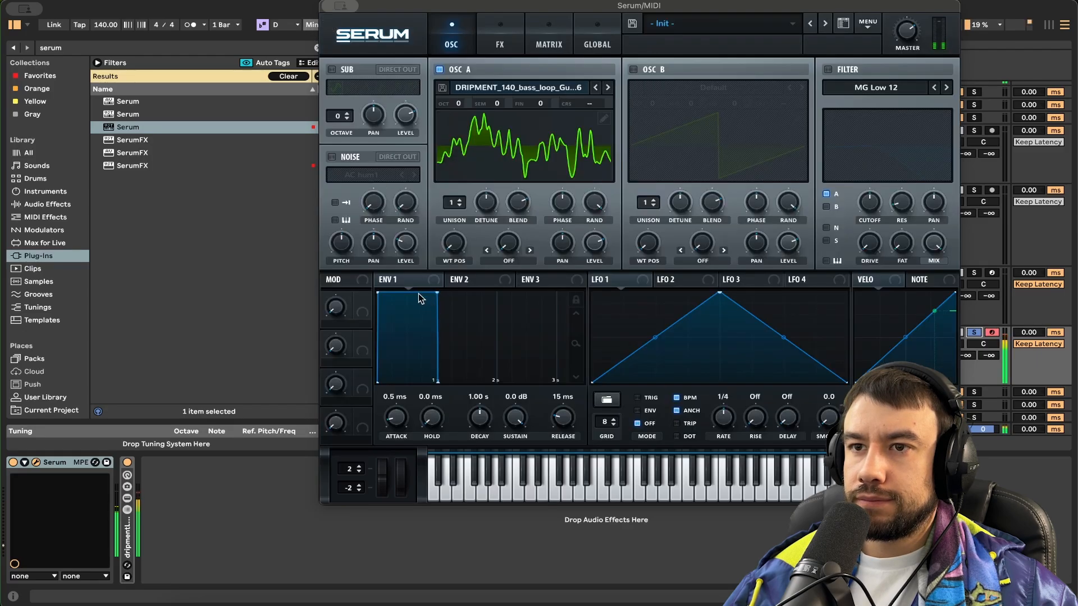
# Step: Modulate oscillator A's level with LFO 1 and audition the wavetable by sweeping its position up and down
pyautogui.moveTo(460, 246); pyautogui.dragTo(465, 202)
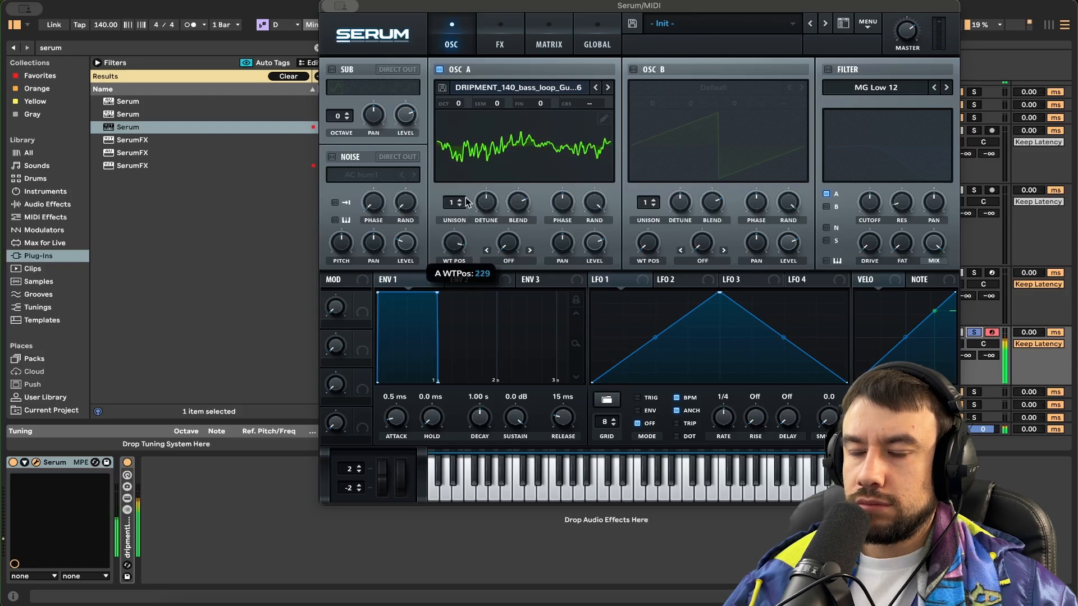
pyautogui.moveTo(454, 247); pyautogui.dragTo(454, 337)
pyautogui.moveTo(456, 238); pyautogui.dragTo(458, 276)
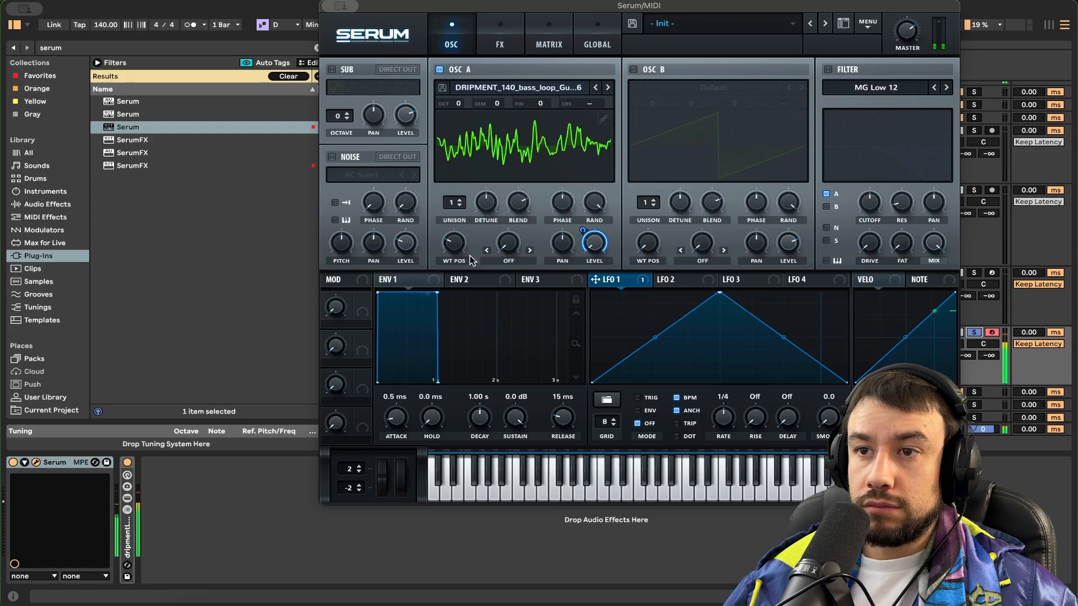
pyautogui.moveTo(472, 260); pyautogui.dragTo(459, 235)
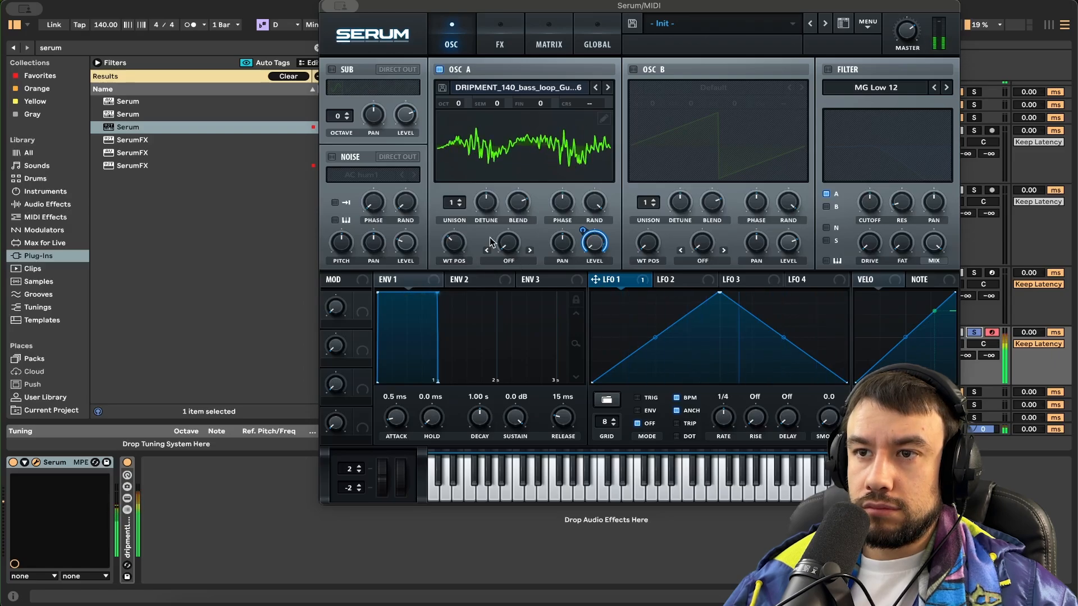
pyautogui.moveTo(449, 250); pyautogui.dragTo(456, 212)
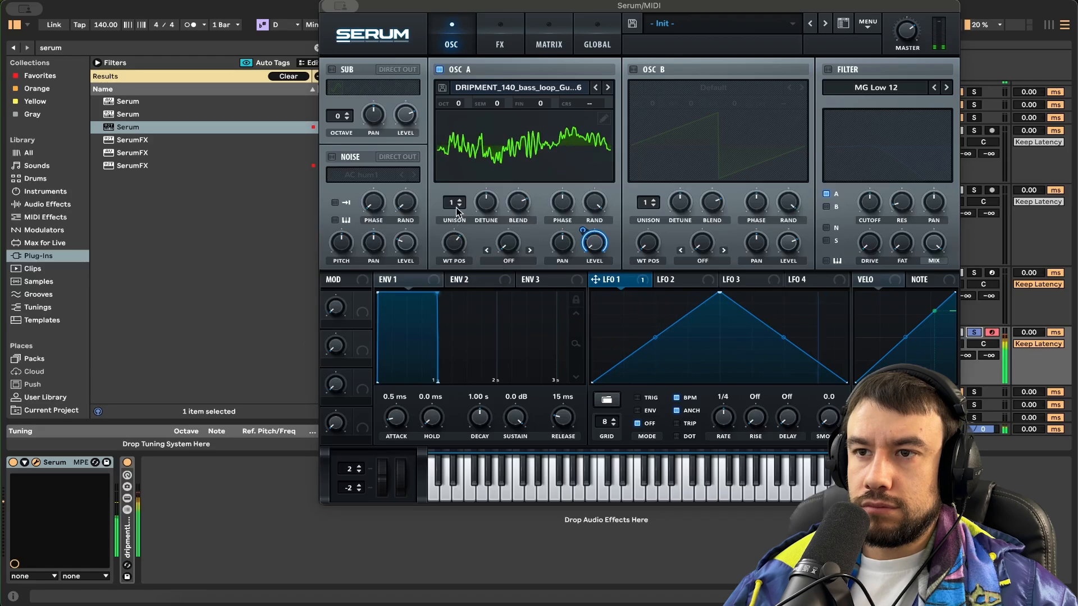
# Step: Remove oscillator A's wavetable frames from frame 167 through the end and close the wavetable editor
pyautogui.click(604, 119)
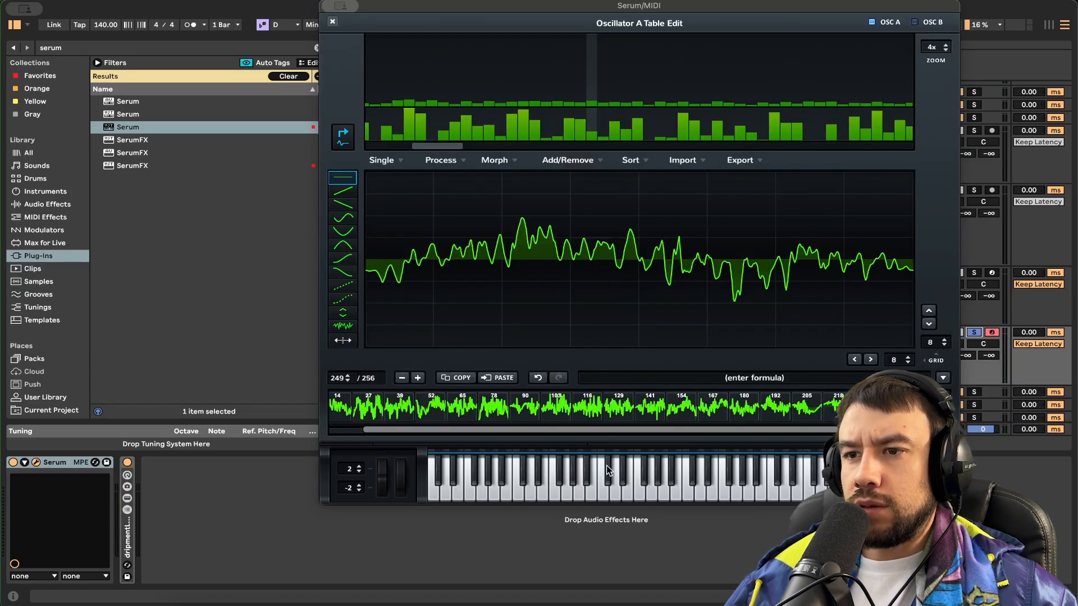
pyautogui.click(712, 407)
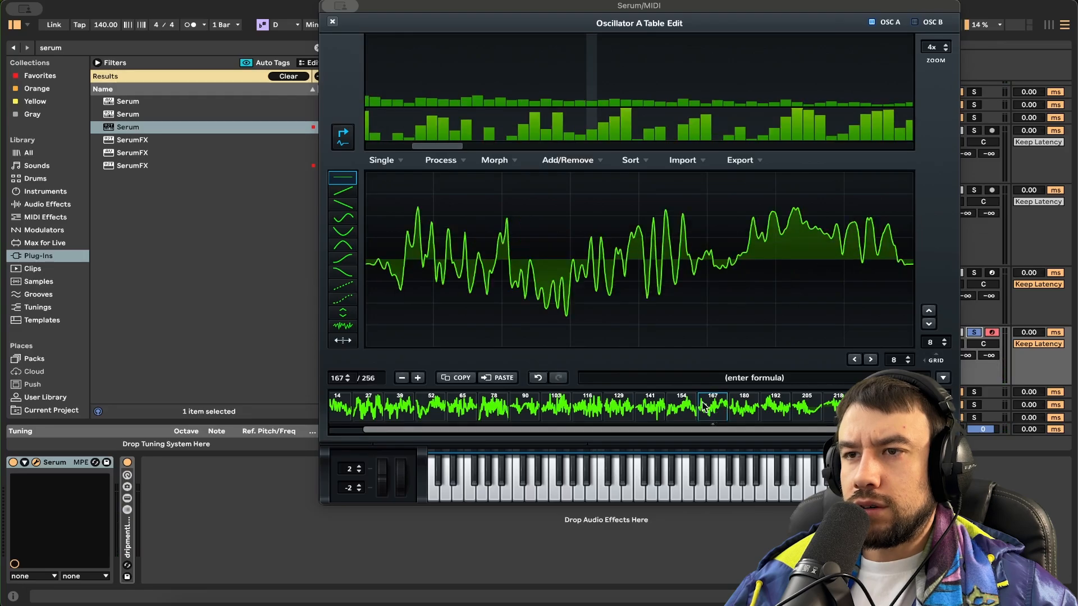
pyautogui.click(564, 159)
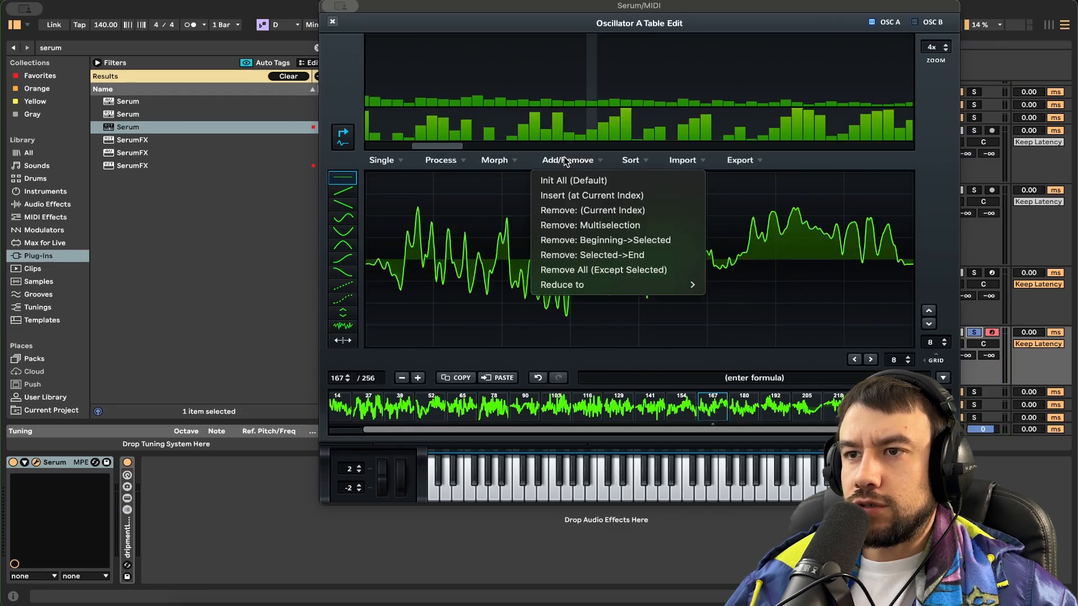
pyautogui.click(592, 255)
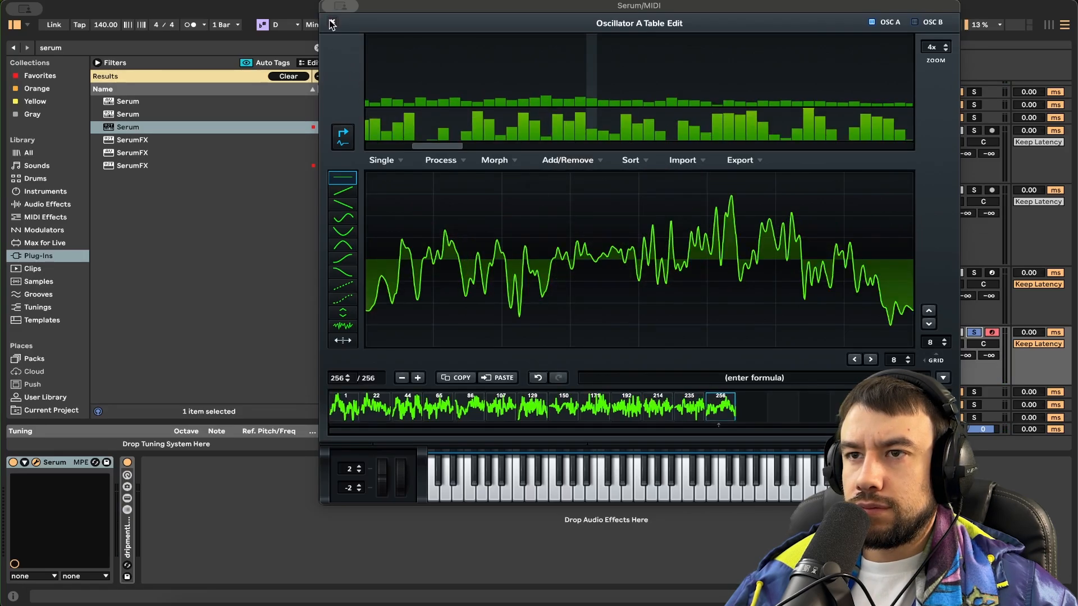
pyautogui.click(331, 23)
# Step: Modulate oscillator A's wavetable position from its start with LFO 1, then enable oscillator B and warp oscillator A with AM (From B)
pyautogui.moveTo(459, 256); pyautogui.dragTo(447, 309)
pyautogui.moveTo(640, 282); pyautogui.dragTo(464, 271)
pyautogui.click(632, 69)
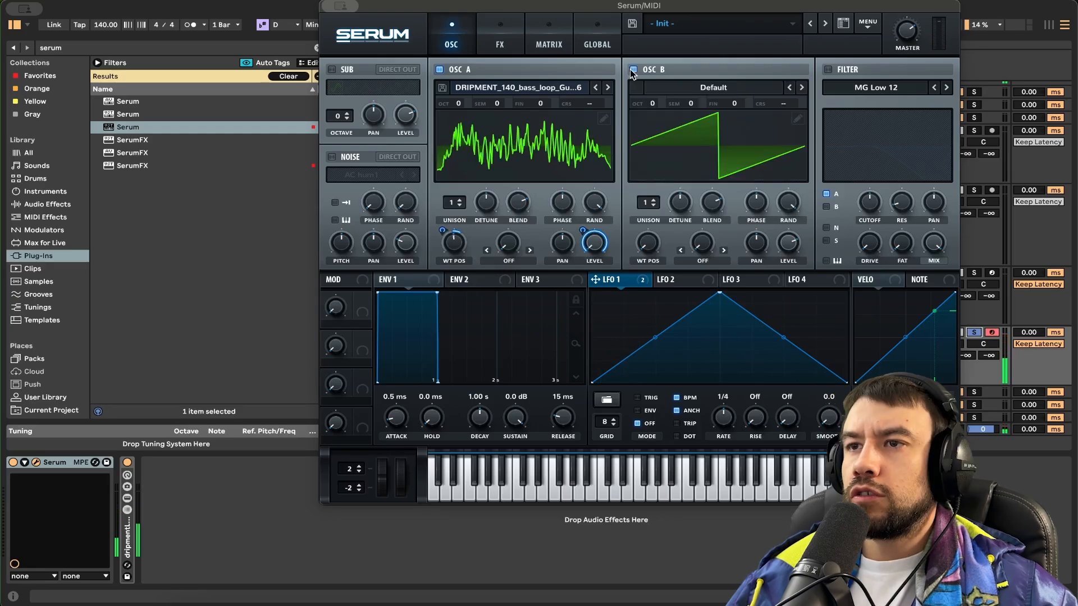
pyautogui.click(510, 262)
pyautogui.click(520, 562)
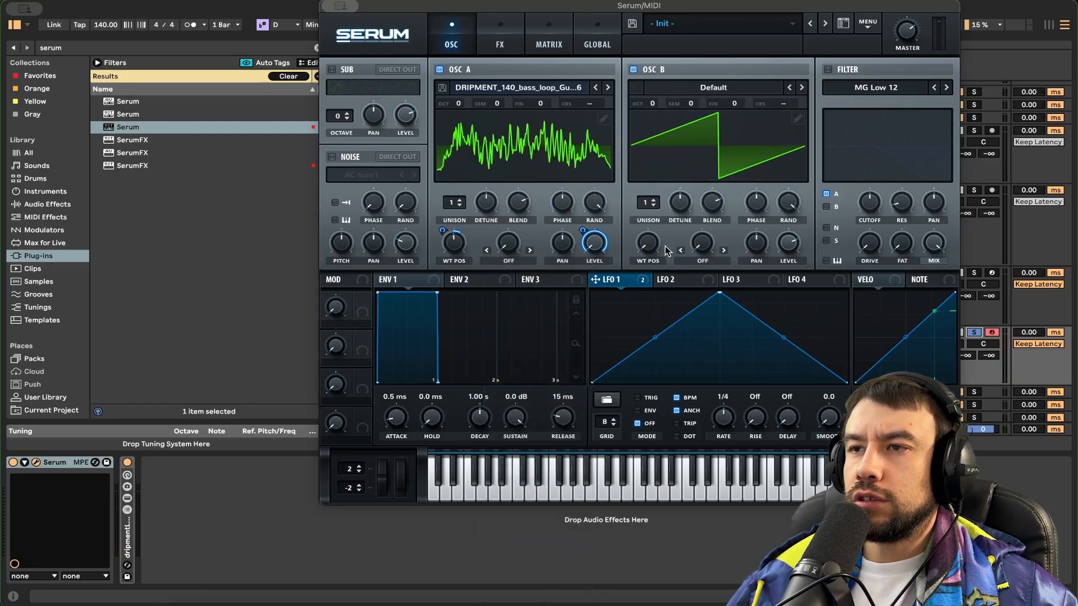
# Step: Load the Monster 5 [SL] spectral wavetable into oscillator B and raise its octave to +1
pyautogui.click(705, 85)
pyautogui.moveTo(707, 198)
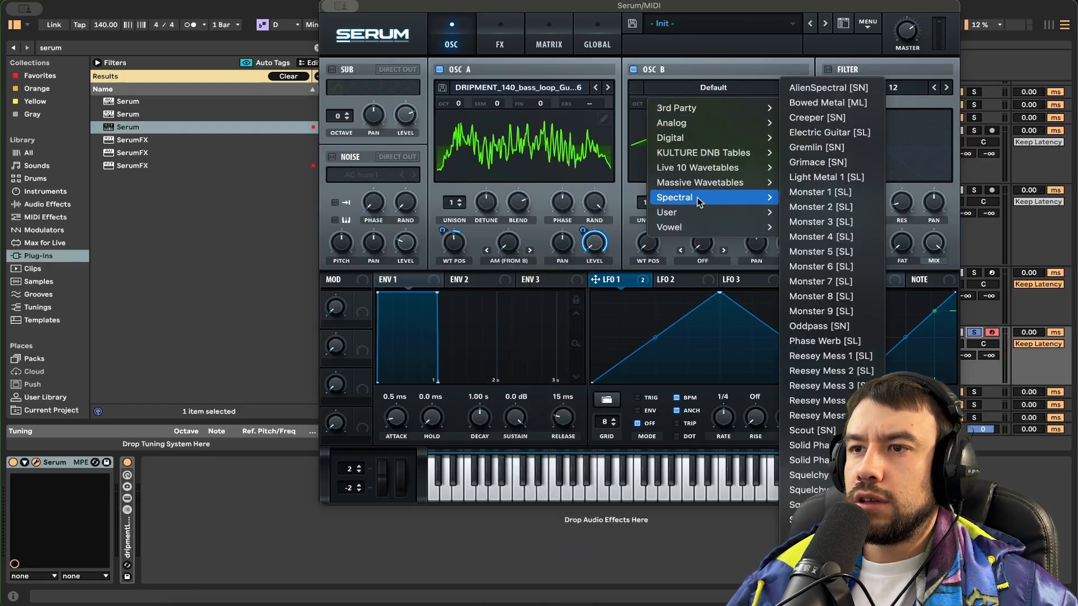
pyautogui.click(820, 252)
pyautogui.moveTo(651, 104); pyautogui.dragTo(651, 96)
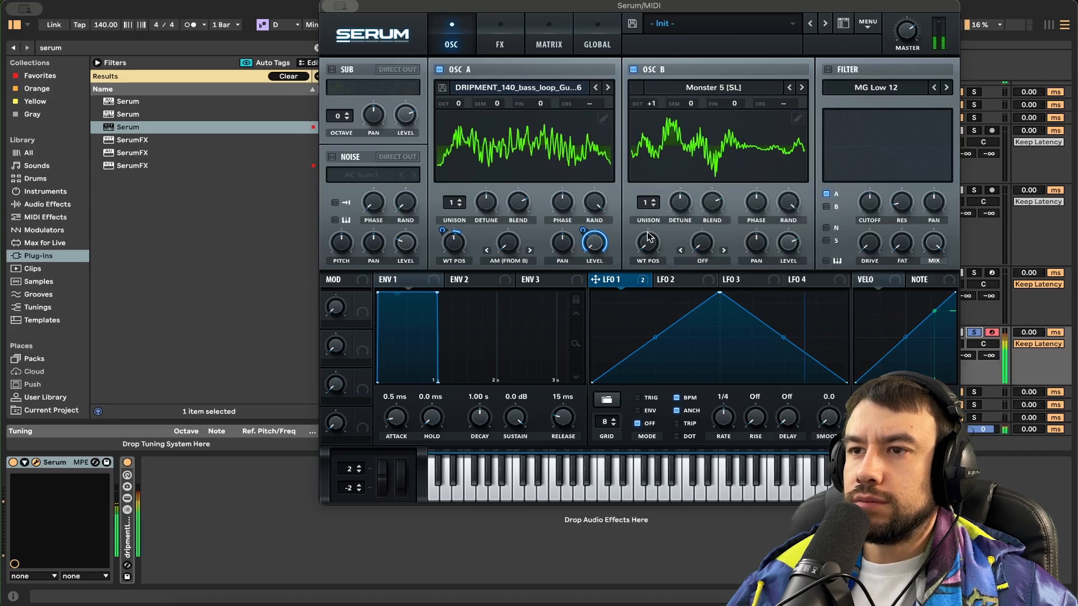
# Step: Change oscillator A's warp to FM (From B) with an amount below 30%, and set LFO 1 to trigger mode at a 1/8 rate
pyautogui.click(510, 260)
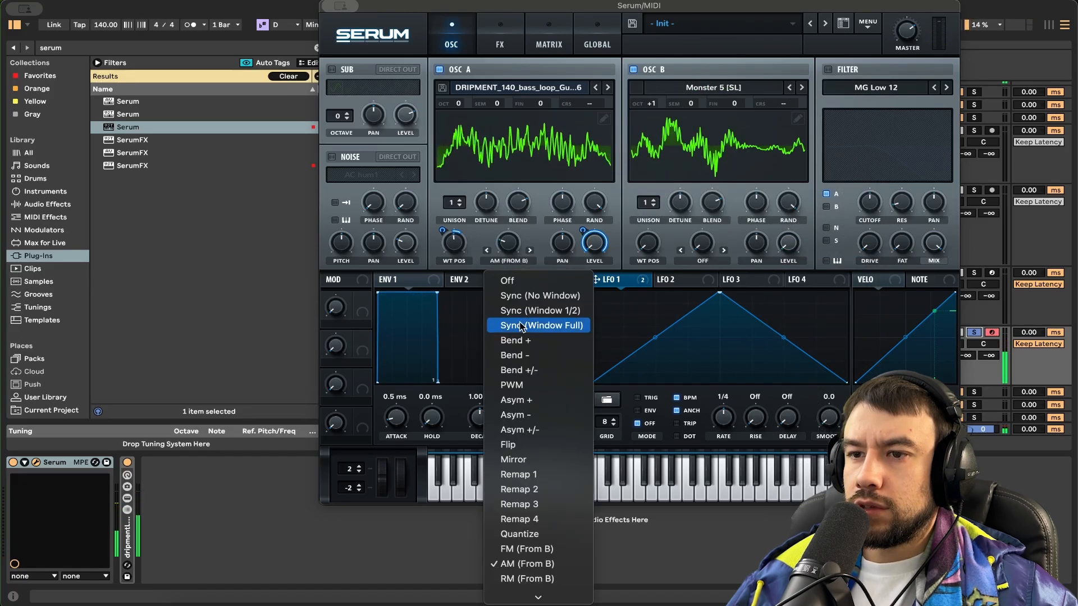
pyautogui.click(525, 549)
pyautogui.moveTo(512, 238)
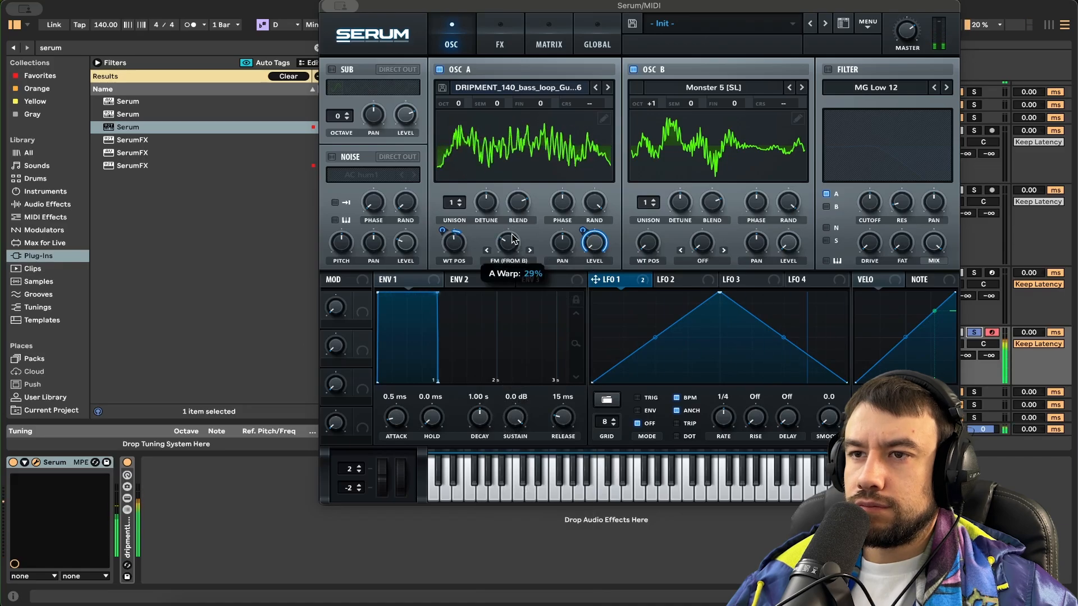
pyautogui.moveTo(511, 238)
pyautogui.mouseDown()
pyautogui.moveTo(512, 255)
pyautogui.moveTo(512, 246)
pyautogui.mouseUp()
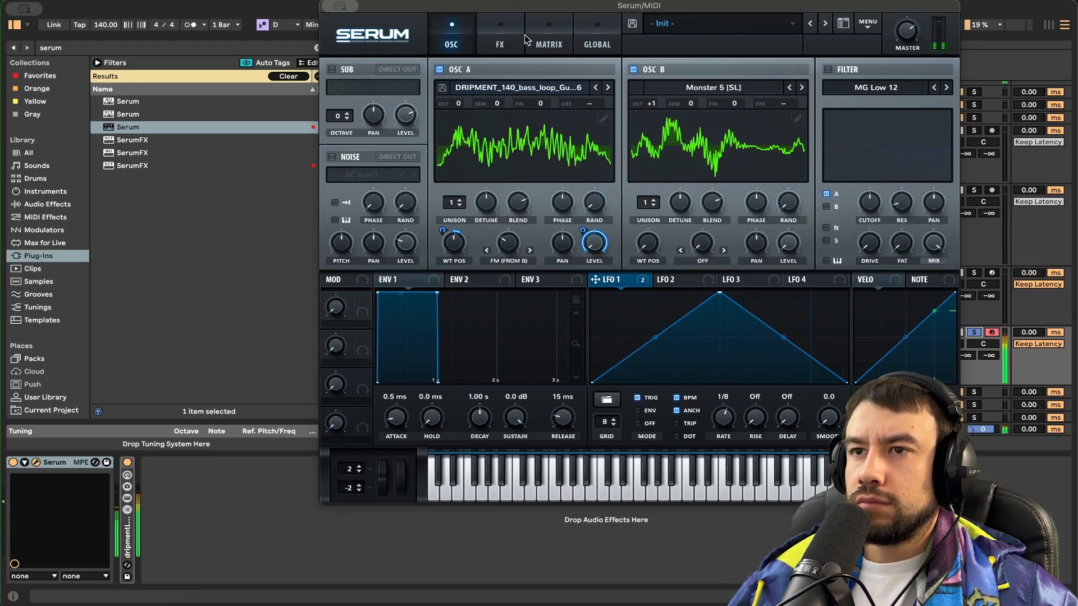
# Step: Enable the compressor effect in multiband mode and add Tube distortion with increased drive
pyautogui.click(503, 42)
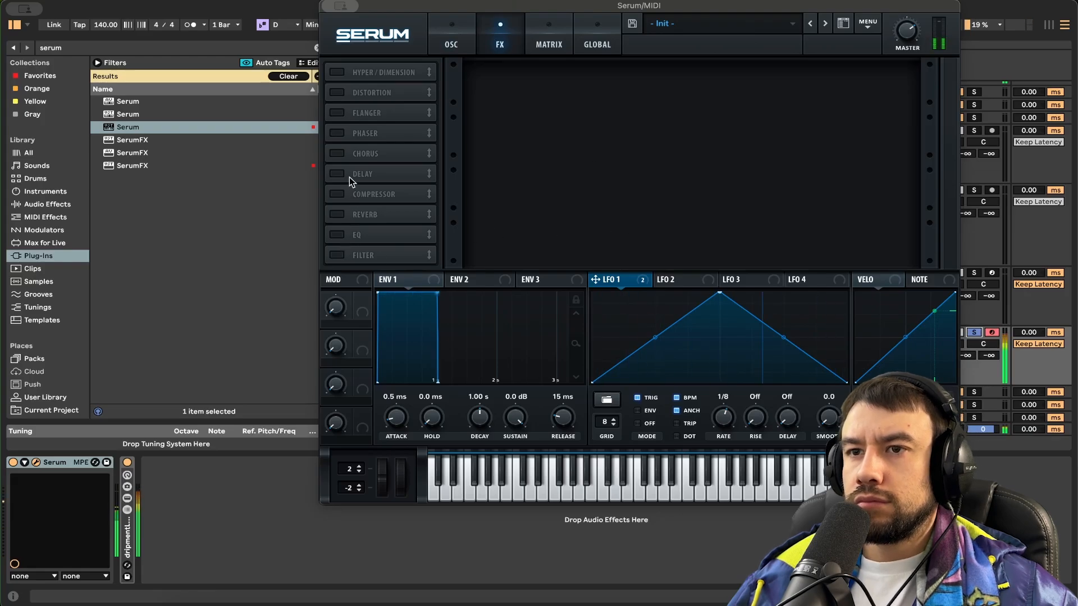
pyautogui.click(338, 194)
pyautogui.click(754, 100)
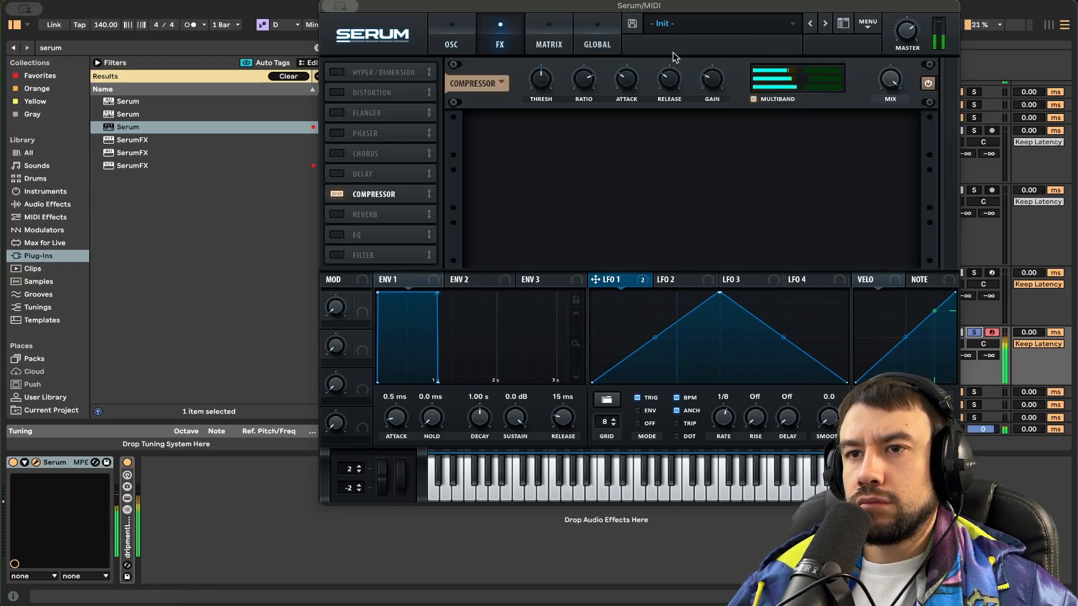
pyautogui.click(336, 92)
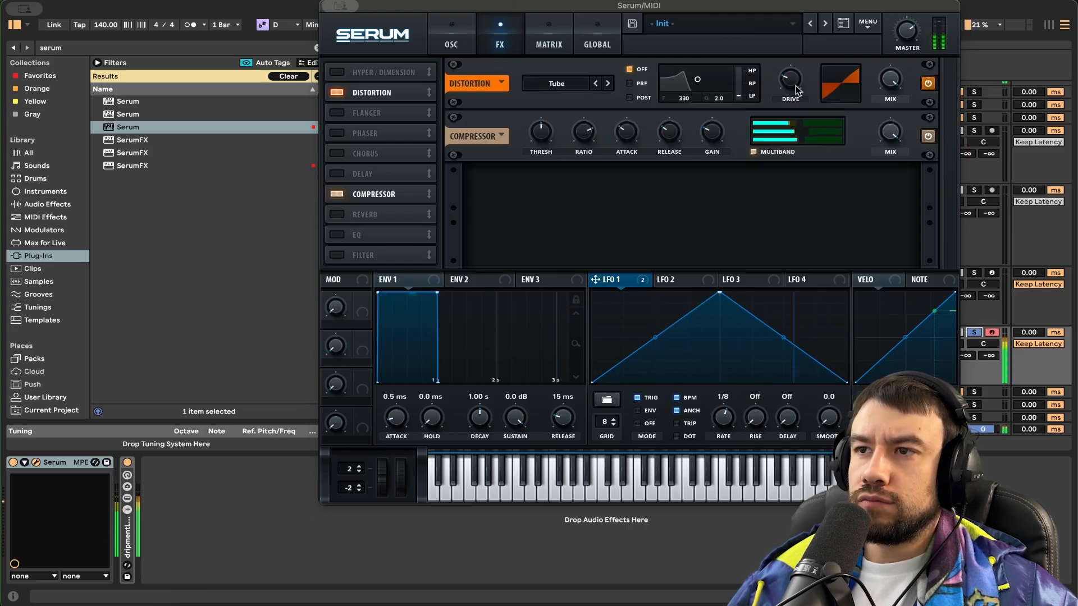
pyautogui.moveTo(797, 90); pyautogui.dragTo(790, 61)
# Step: Raise oscillator B's wavetable position and set the LFO 1 rate to 1/2
pyautogui.click(473, 29)
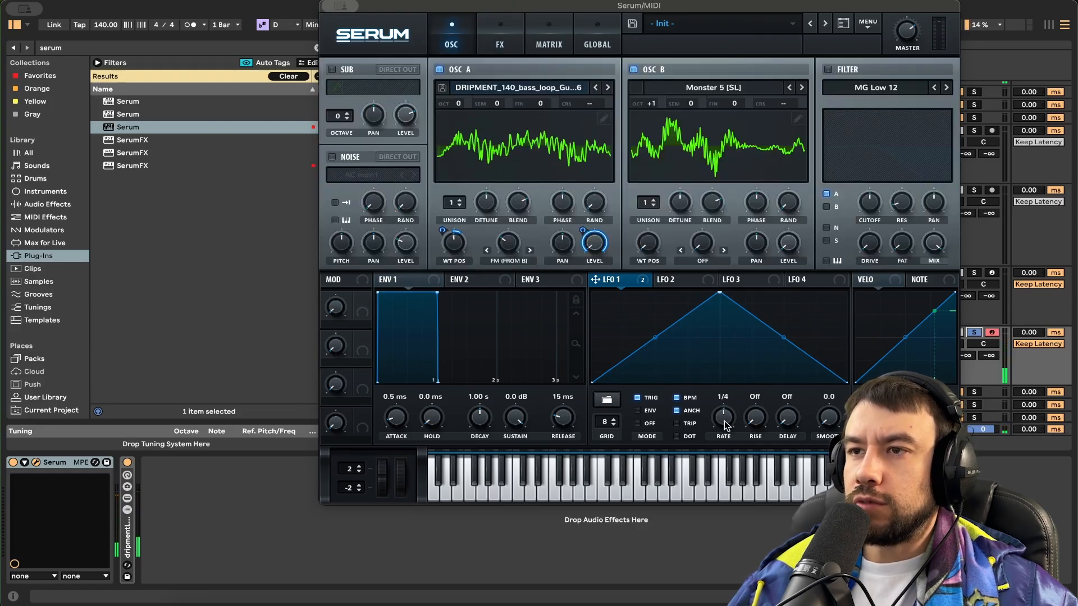
pyautogui.moveTo(648, 243); pyautogui.dragTo(672, 128)
pyautogui.moveTo(729, 416); pyautogui.dragTo(730, 420)
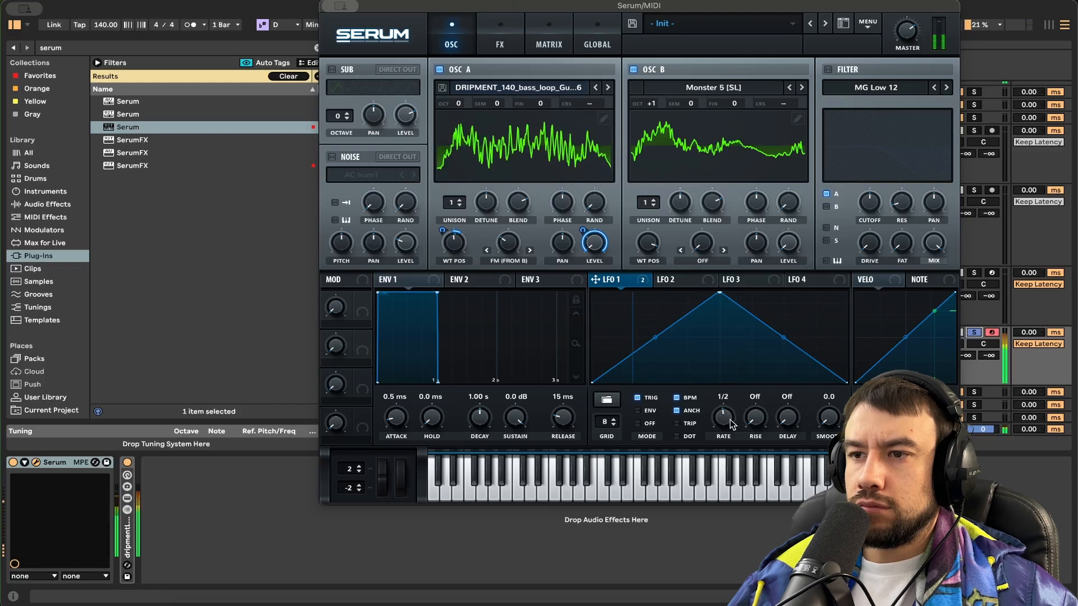
# Step: Reshape LFO 1 into a tall first peak with a convex rise, a drop to zero near the middle, and a lower second peak
pyautogui.moveTo(654, 337); pyautogui.dragTo(651, 306)
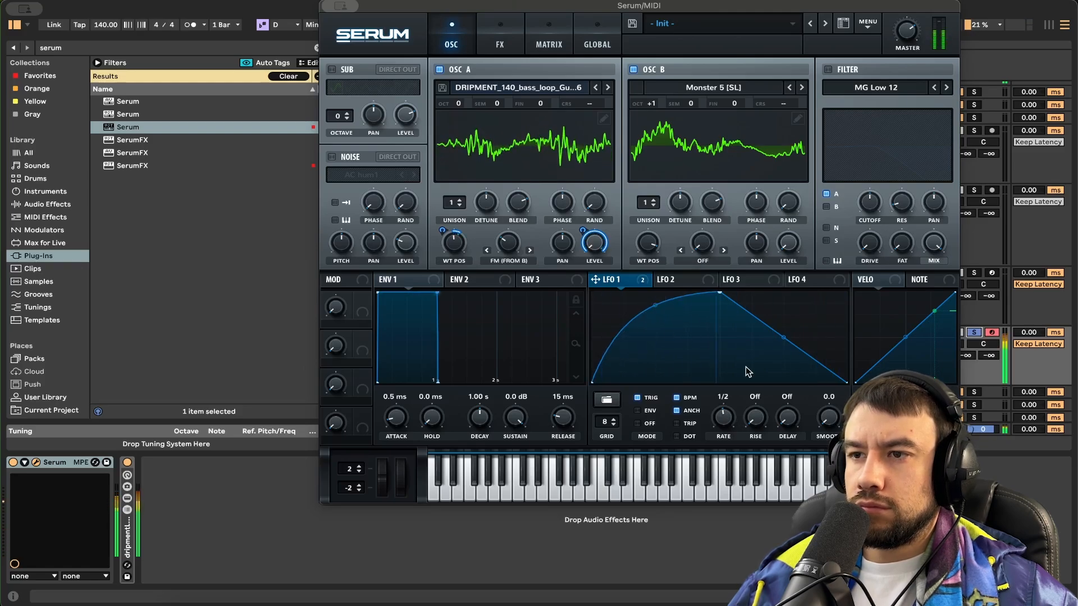
pyautogui.doubleClick(745, 366)
pyautogui.moveTo(746, 367); pyautogui.dragTo(728, 384)
pyautogui.moveTo(720, 293); pyautogui.dragTo(672, 290)
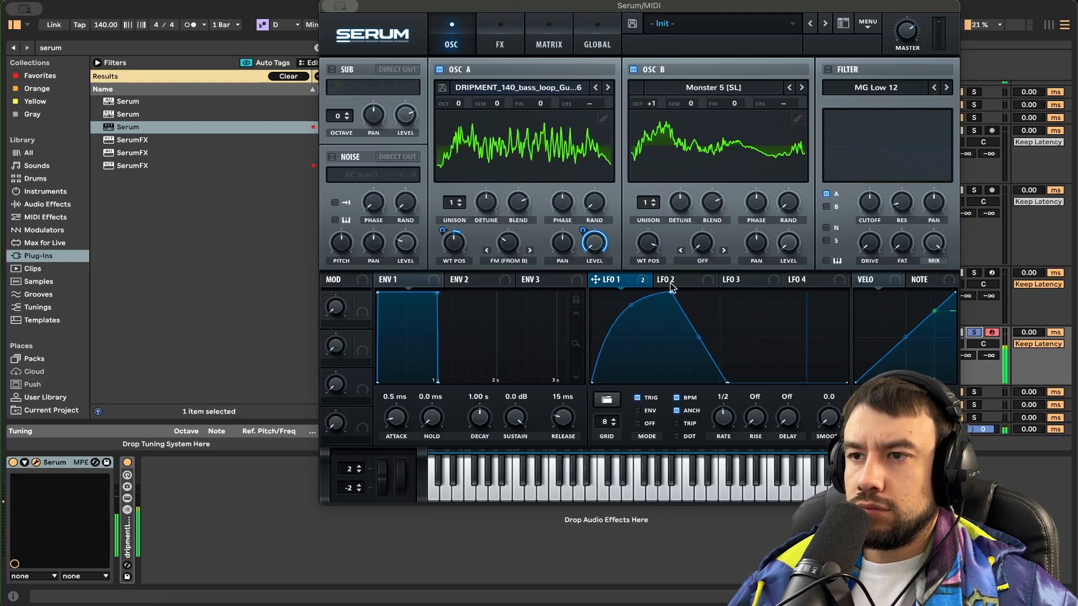
pyautogui.moveTo(792, 337)
pyautogui.mouseDown()
pyautogui.moveTo(775, 330)
pyautogui.moveTo(785, 331)
pyautogui.mouseUp()
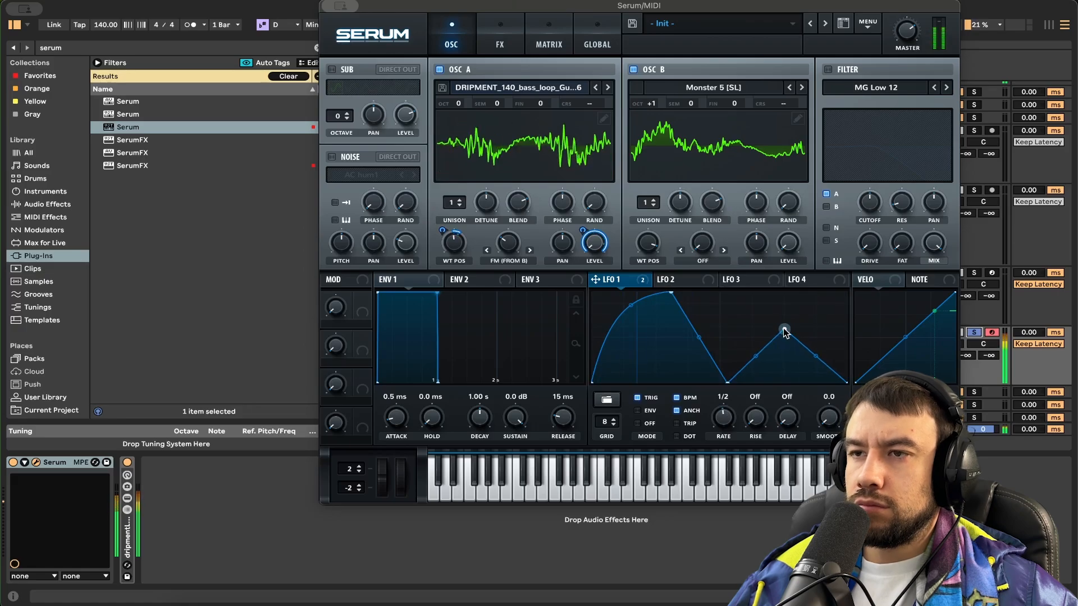
# Step: Enable the filter with the Cmb - type and adjust its cutoff and resonance
pyautogui.click(876, 87)
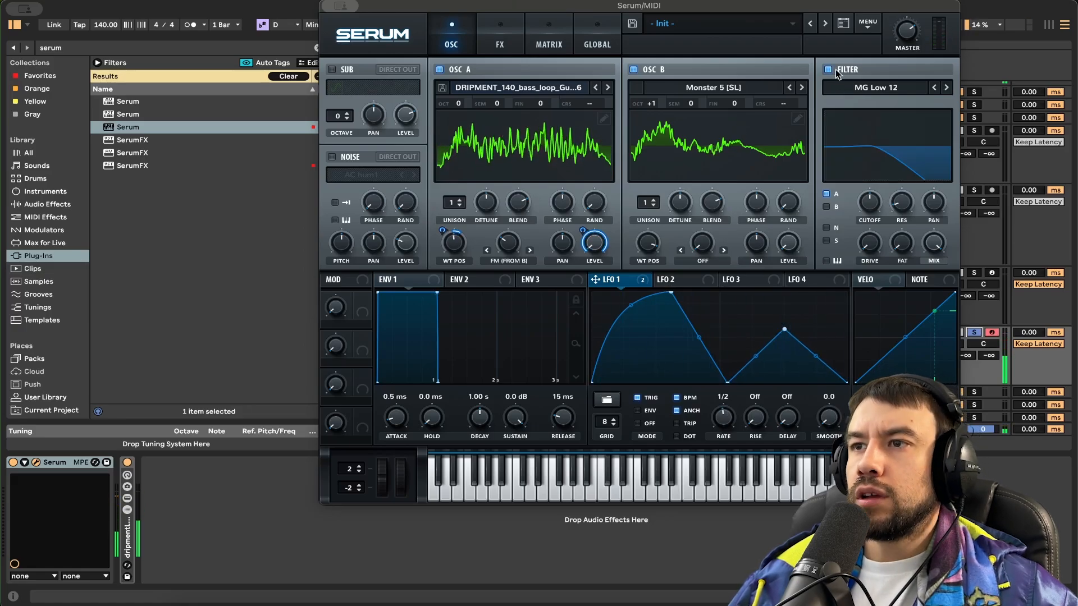
pyautogui.moveTo(867, 145)
pyautogui.click(947, 147)
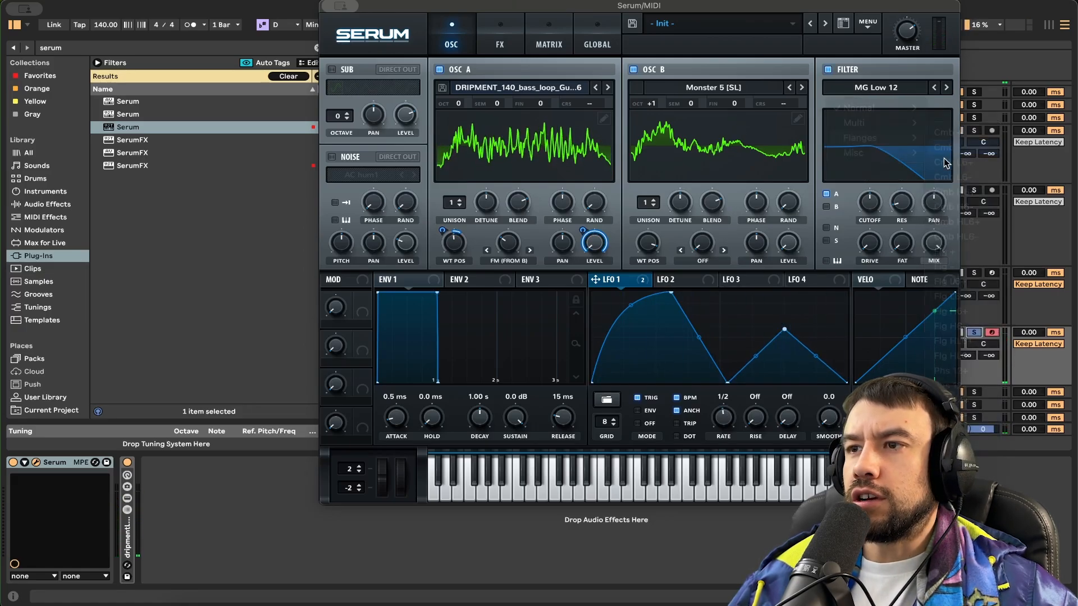
pyautogui.moveTo(870, 204); pyautogui.dragTo(873, 274)
pyautogui.moveTo(902, 209); pyautogui.dragTo(878, 151)
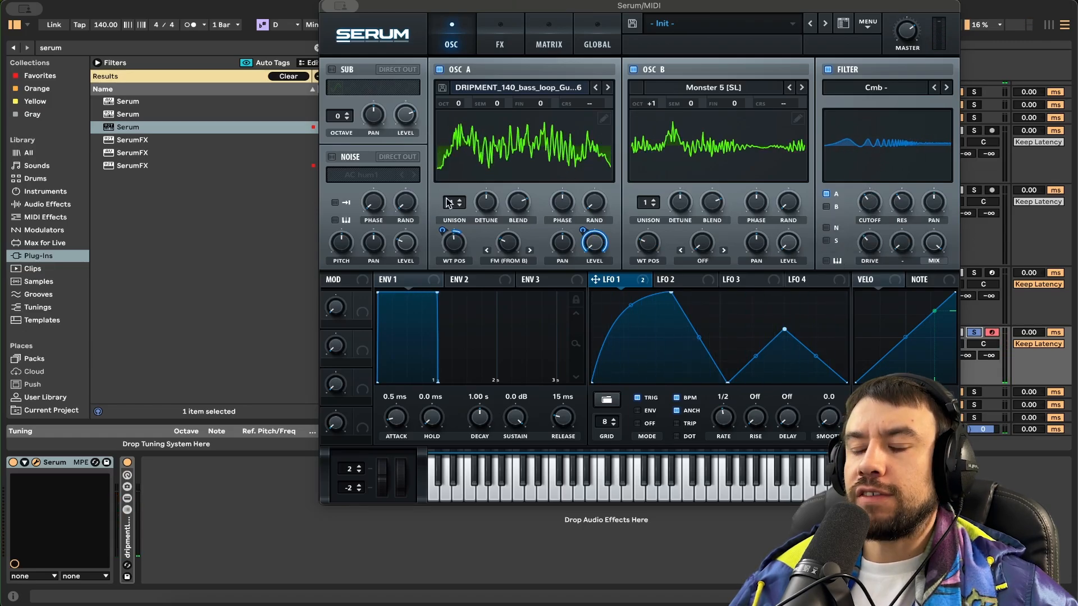
# Step: Try oscillator A with 8 unison voices and a different detune, then return to a single voice
pyautogui.moveTo(447, 199); pyautogui.dragTo(451, 131)
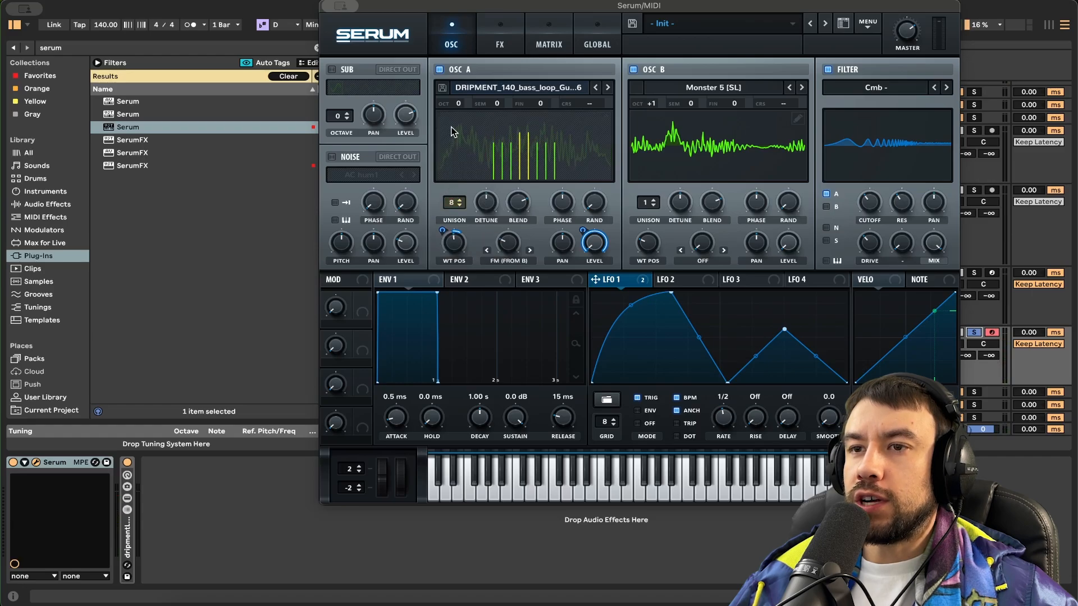
pyautogui.moveTo(449, 208); pyautogui.dragTo(488, 210)
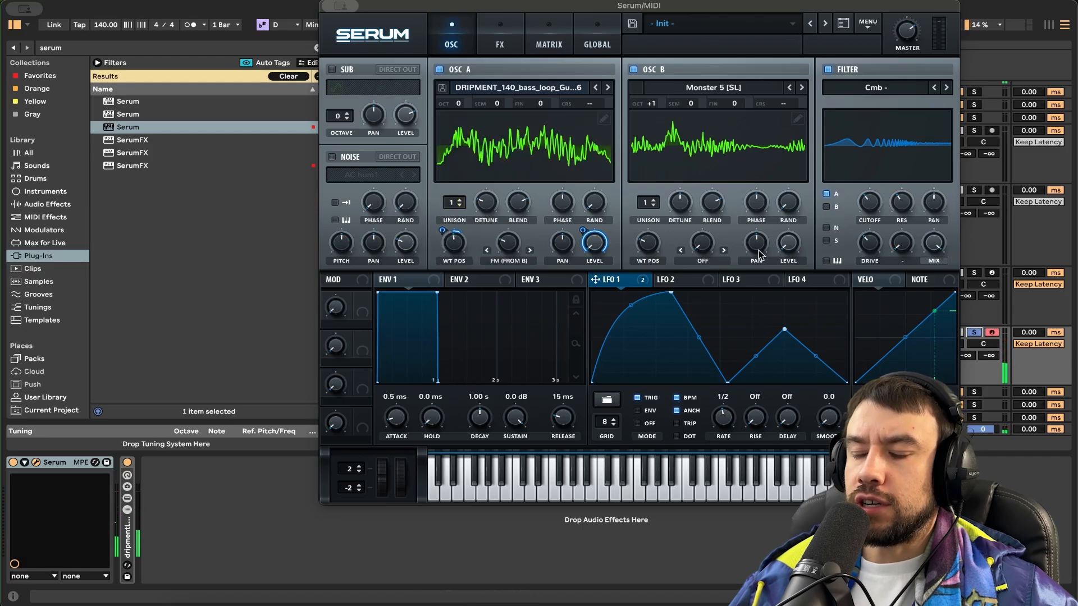
# Step: Enable a delay effect with BPM sync off, both delay times at 22.60, and a mix of 10%
pyautogui.click(500, 38)
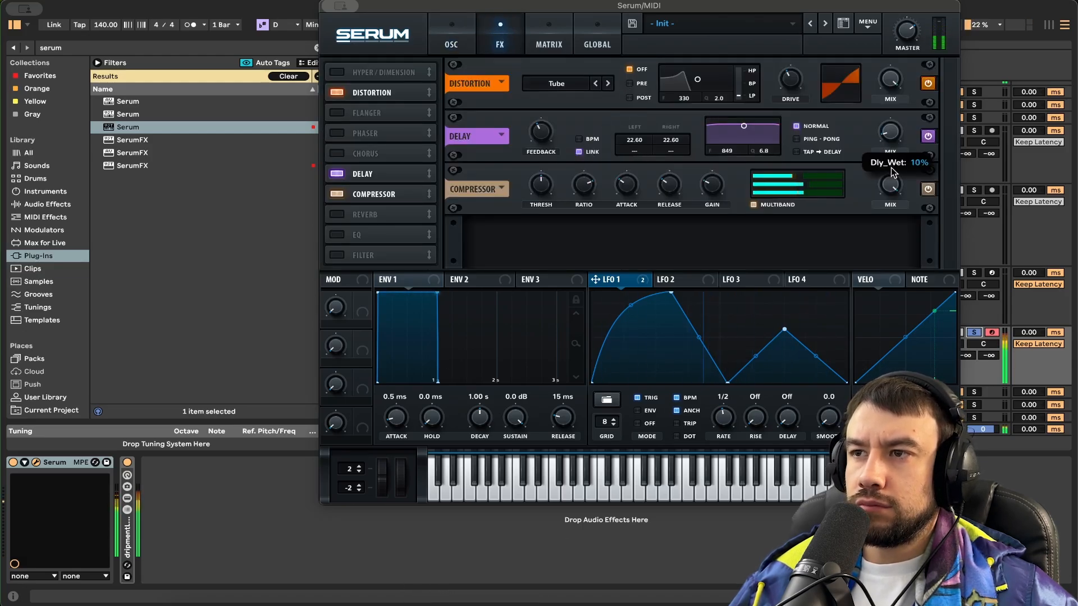
pyautogui.click(444, 22)
# Step: Save the patch in the User presets folder as dripment_bass_basstable1.fxp
pyautogui.click(633, 24)
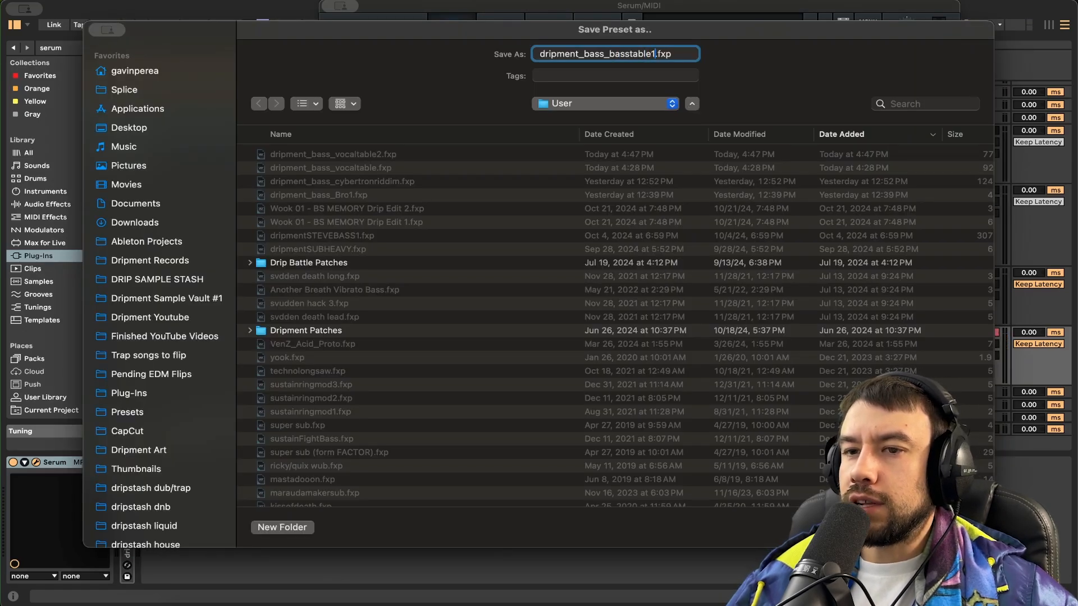
pyautogui.press('Return')
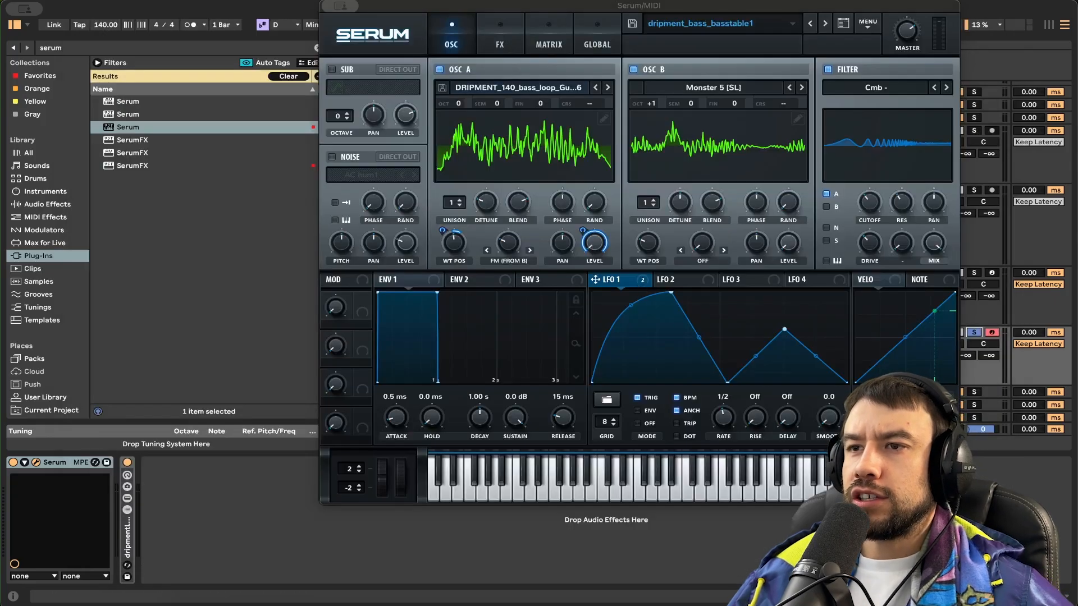